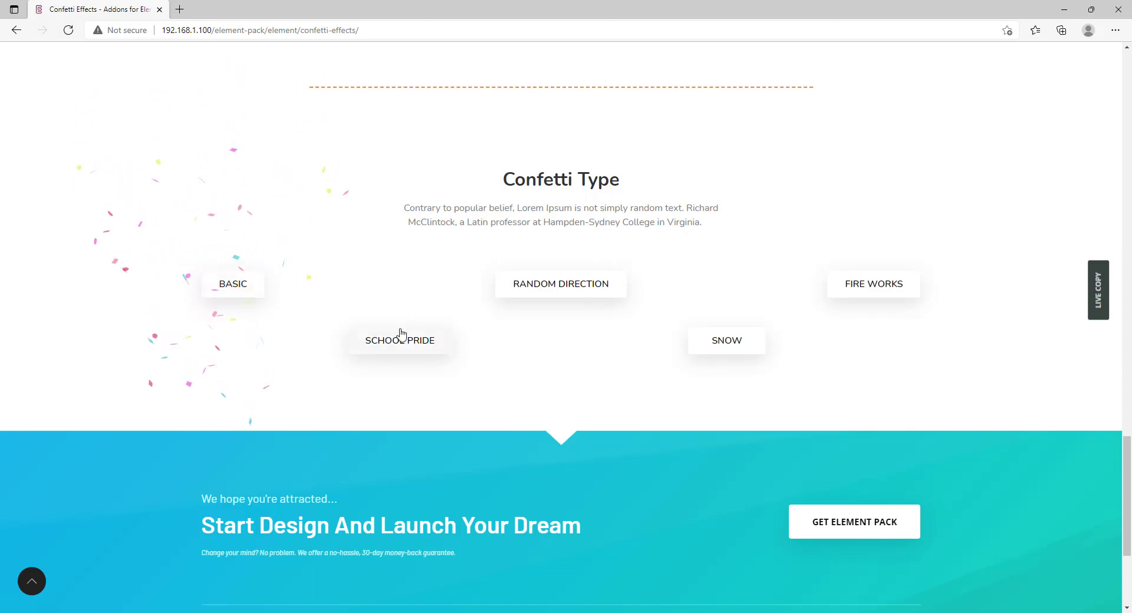
Preview the School Pride, Random Direction, Snow and Fire Works confetti demos on the Element Pack site.
{"action": "left_click", "coordinate": [409, 346]}
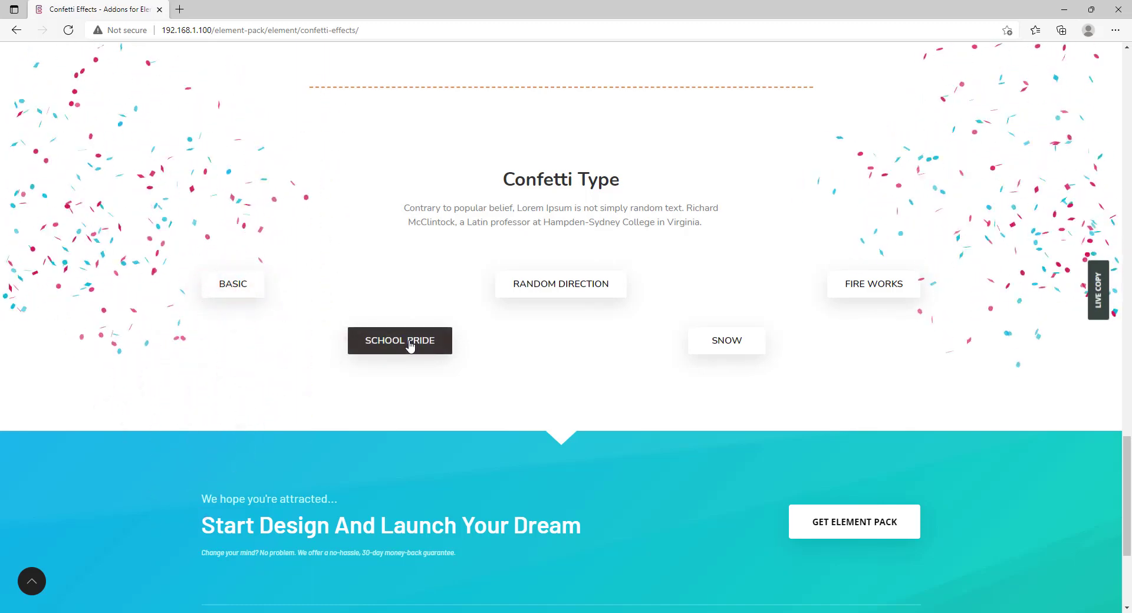
{"action": "left_click", "coordinate": [583, 294]}
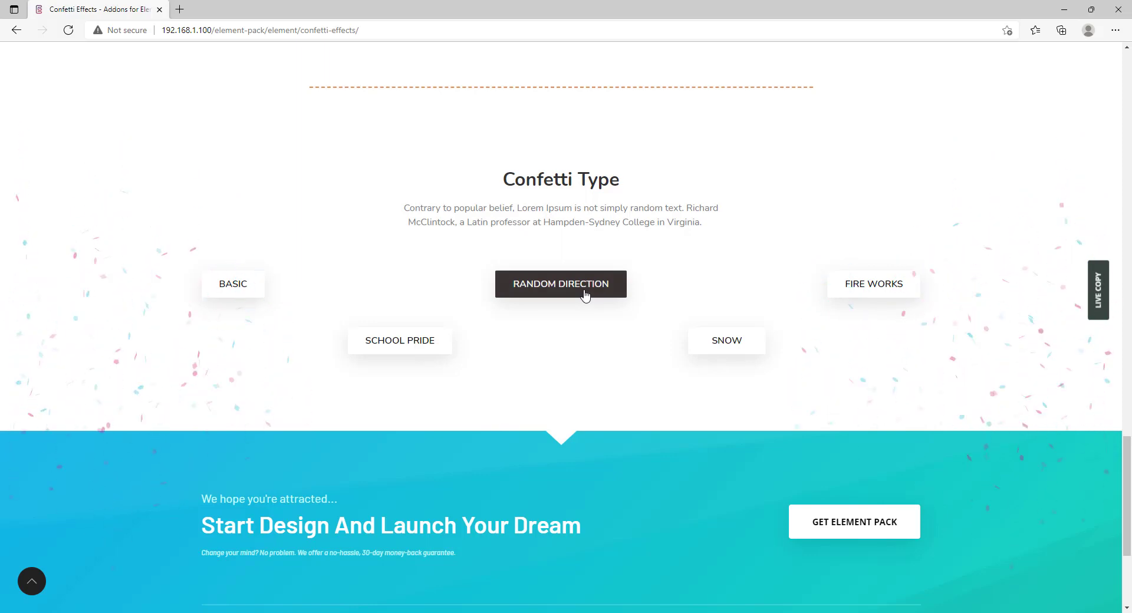
{"action": "left_click", "coordinate": [584, 294]}
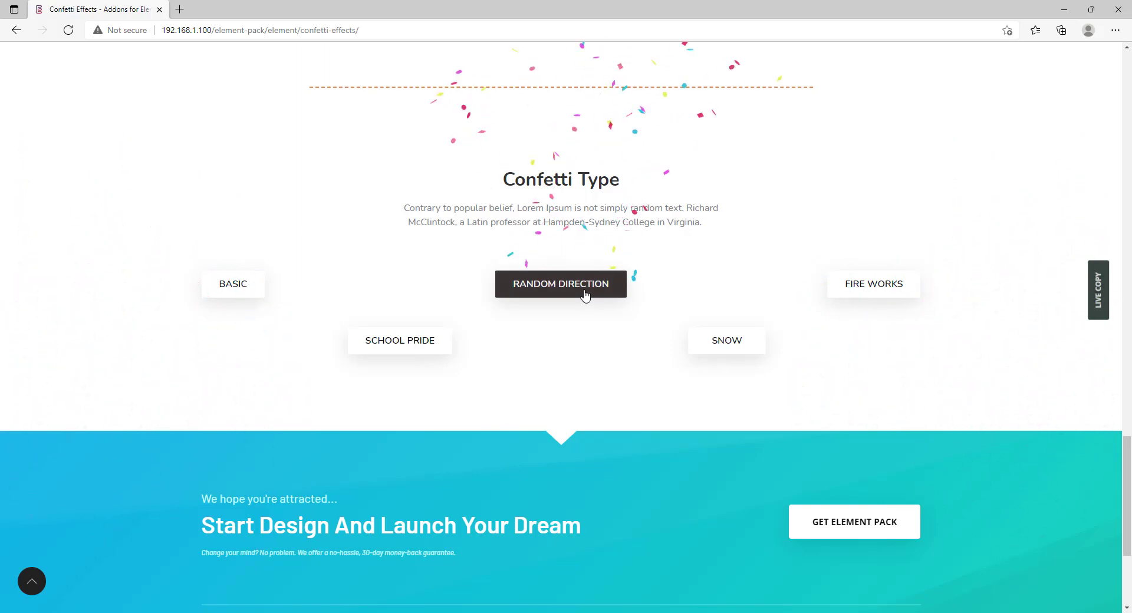
{"action": "left_click", "coordinate": [743, 348]}
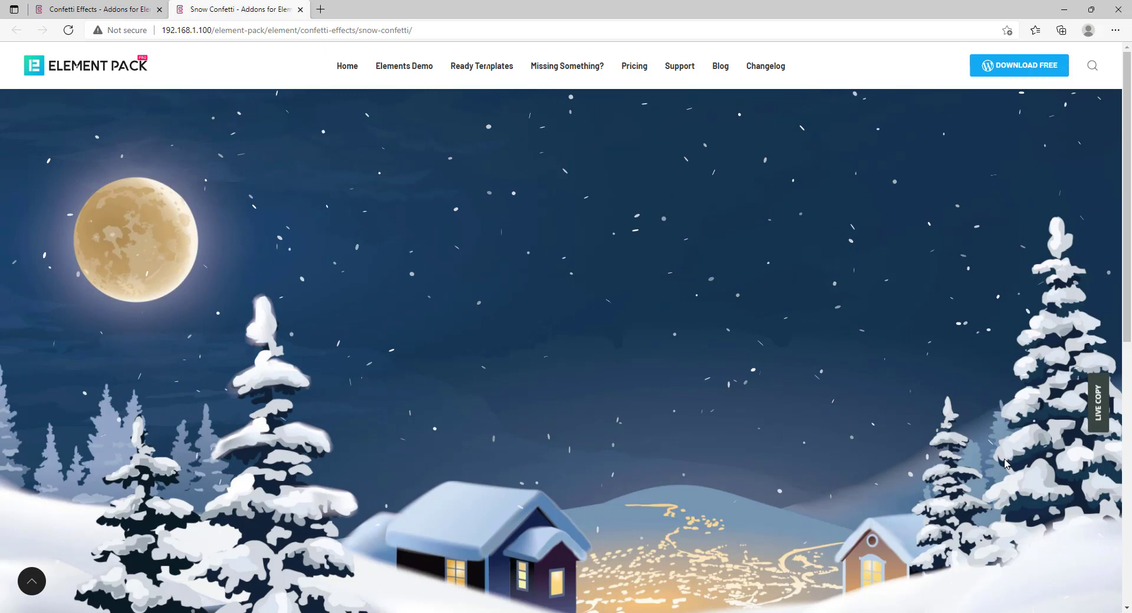
{"action": "left_click", "coordinate": [132, 8]}
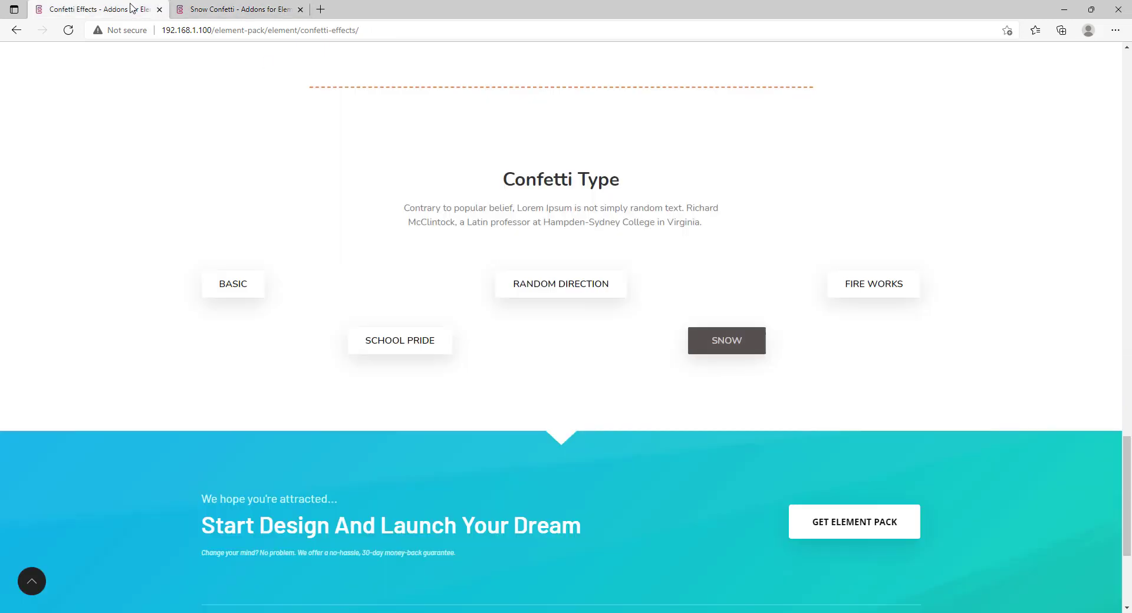
{"action": "left_click", "coordinate": [883, 293]}
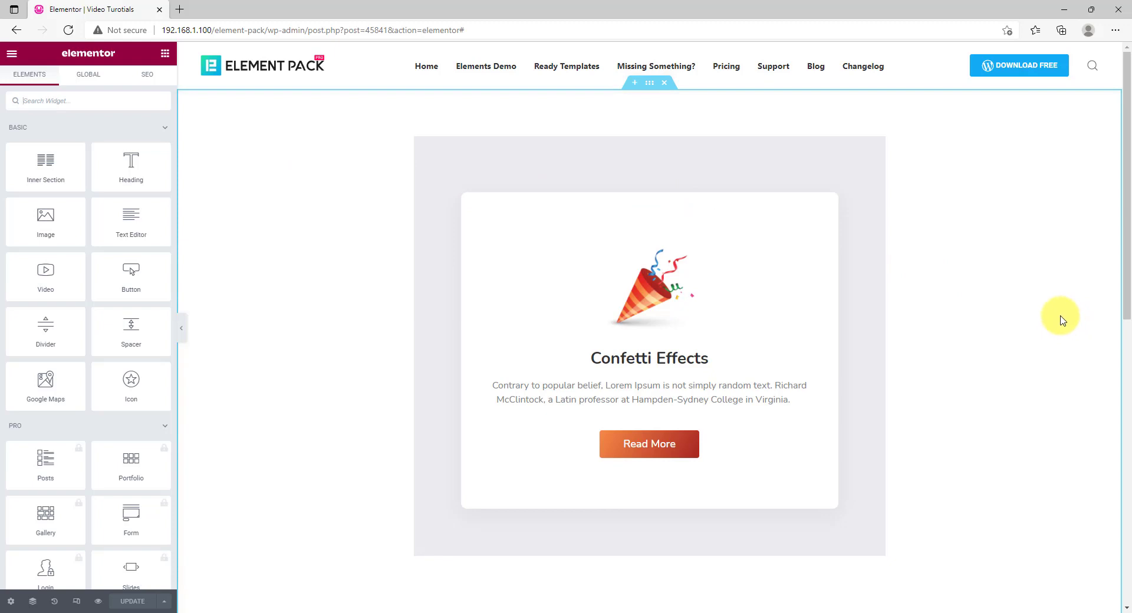
Open the card section's Advanced Confetti Effects group, where Use Confetti Effects is off.
{"action": "left_click", "coordinate": [649, 86]}
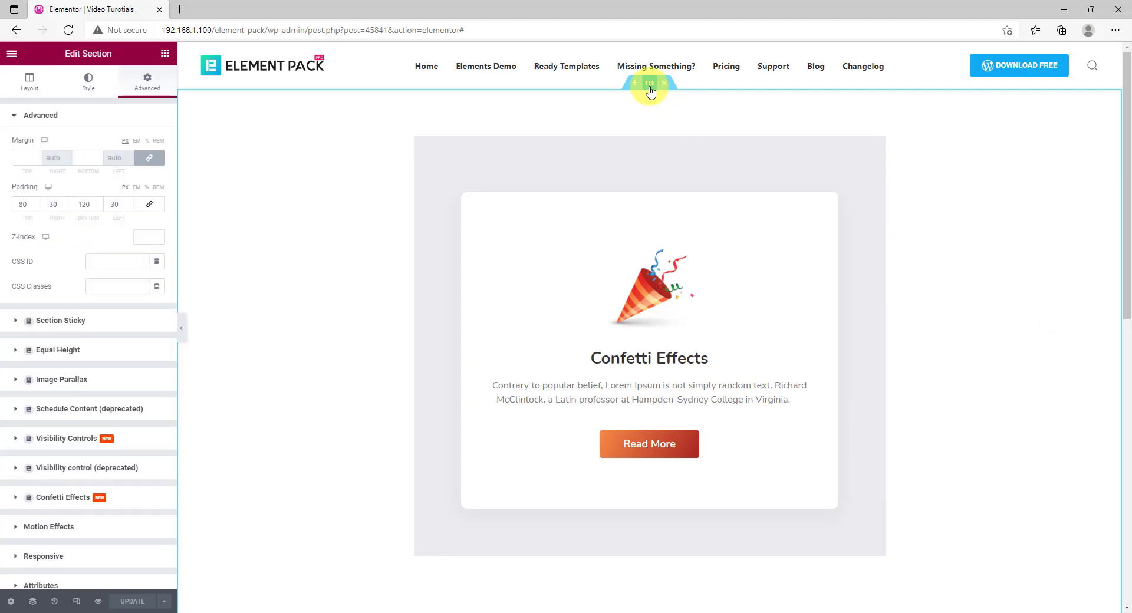
{"action": "left_click", "coordinate": [61, 496]}
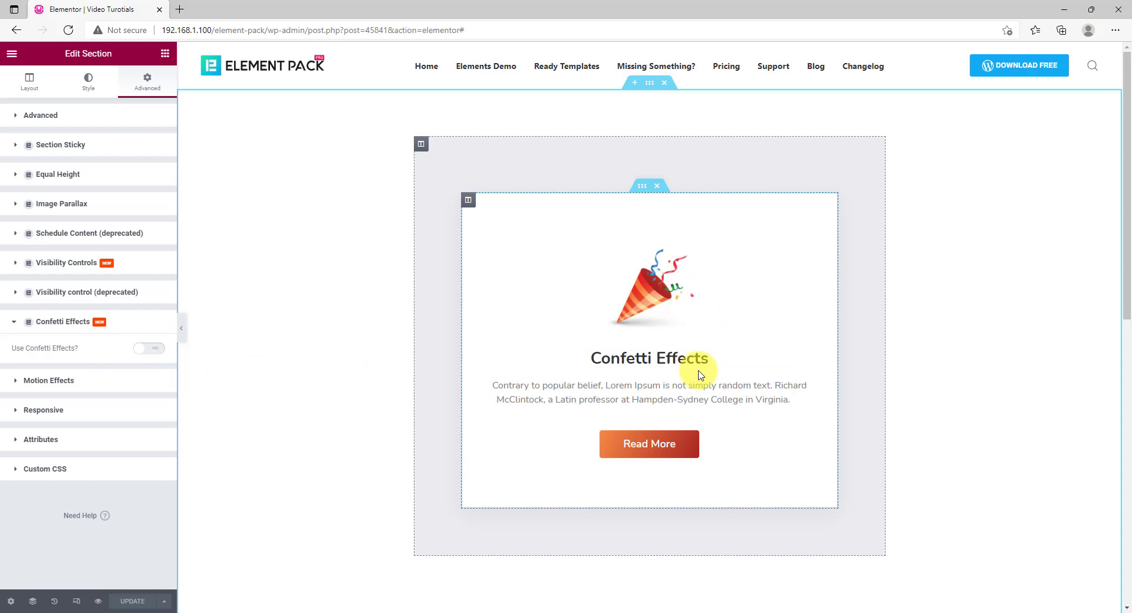
Switch on Use Confetti Effects in the Read More button's Advanced settings.
{"action": "mouse_move", "coordinate": [763, 455]}
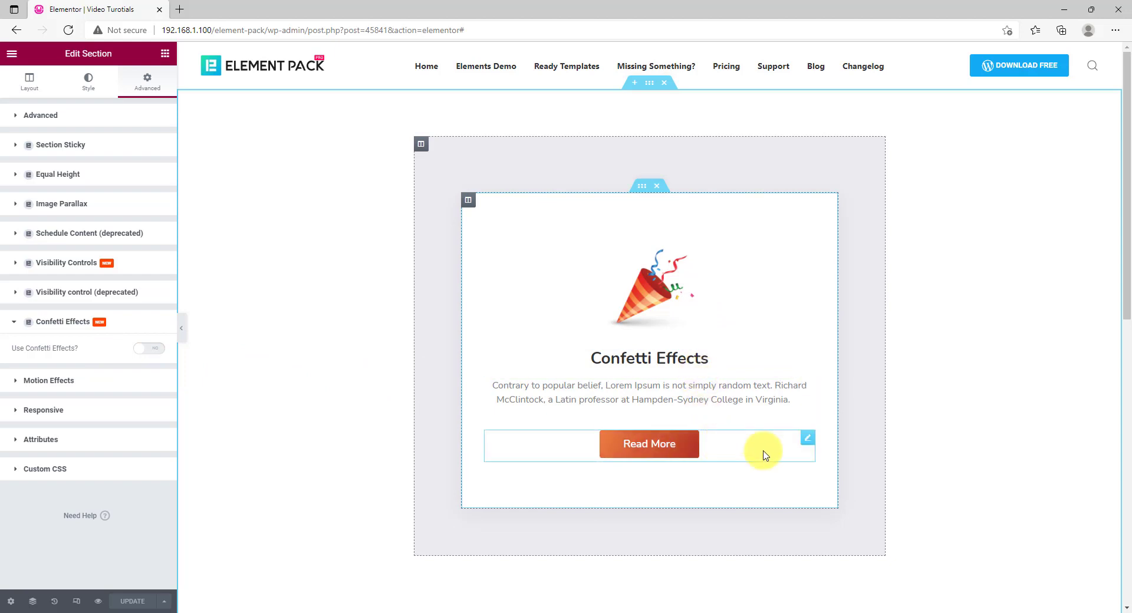
{"action": "left_click", "coordinate": [807, 441]}
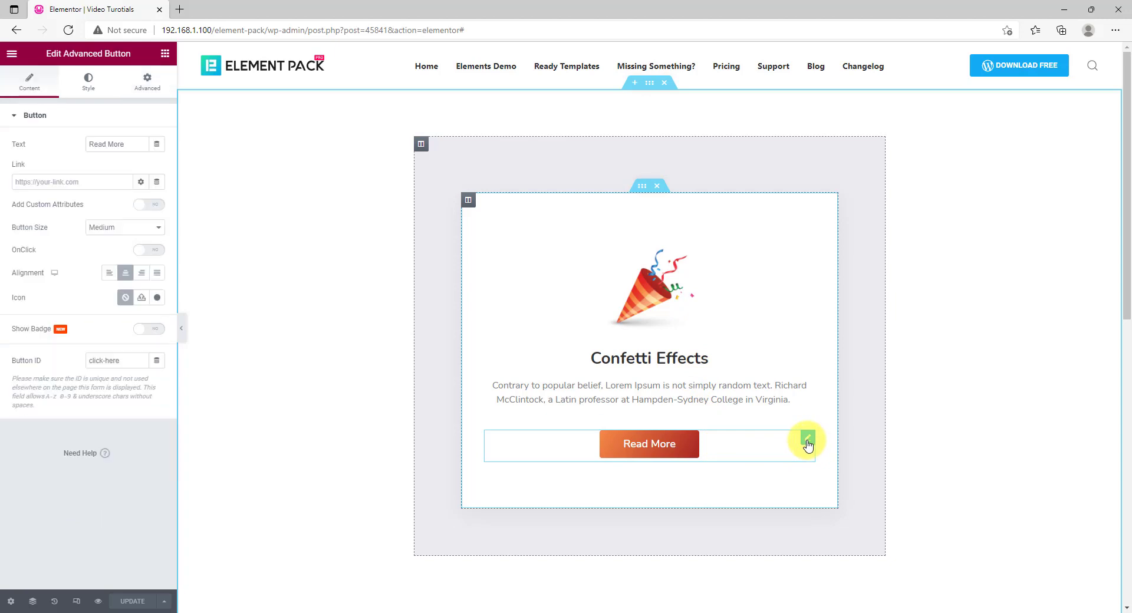
{"action": "left_click", "coordinate": [147, 85]}
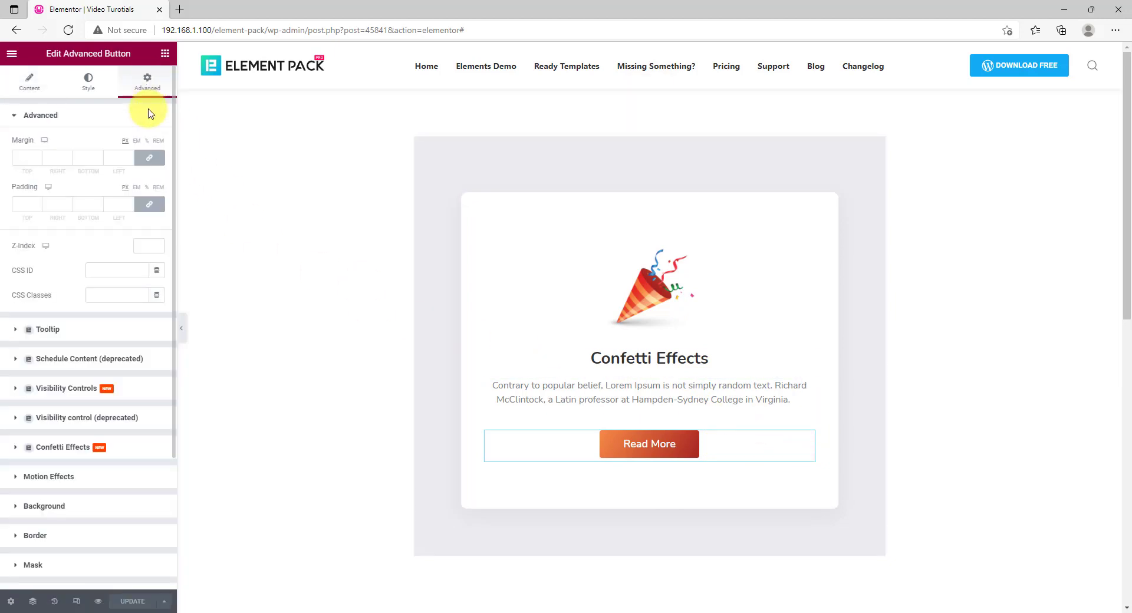
{"action": "left_click", "coordinate": [83, 450]}
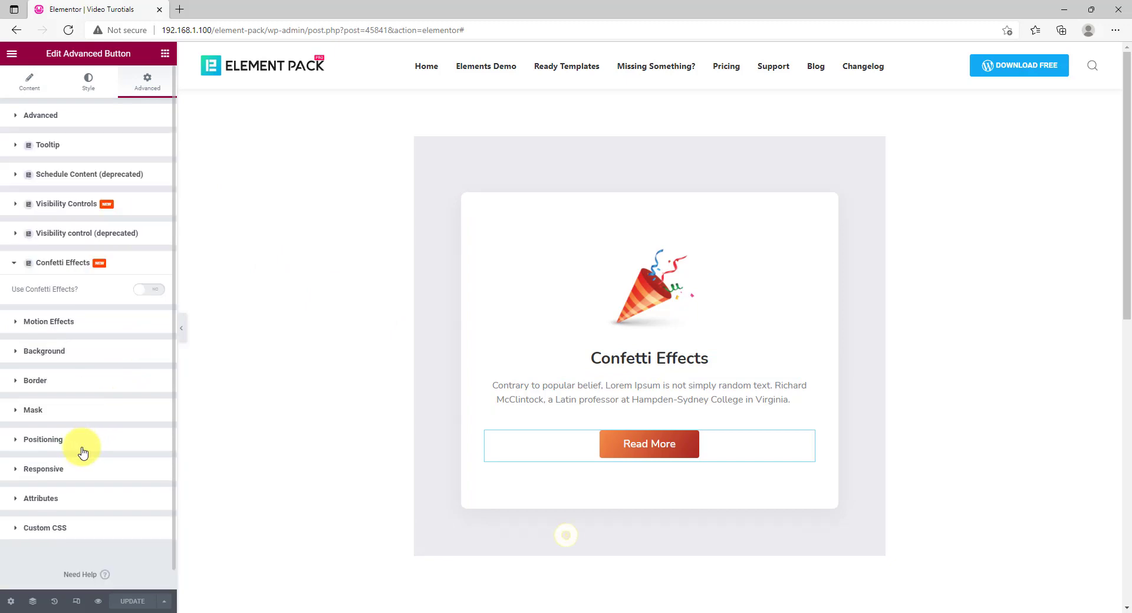
{"action": "left_click", "coordinate": [152, 290]}
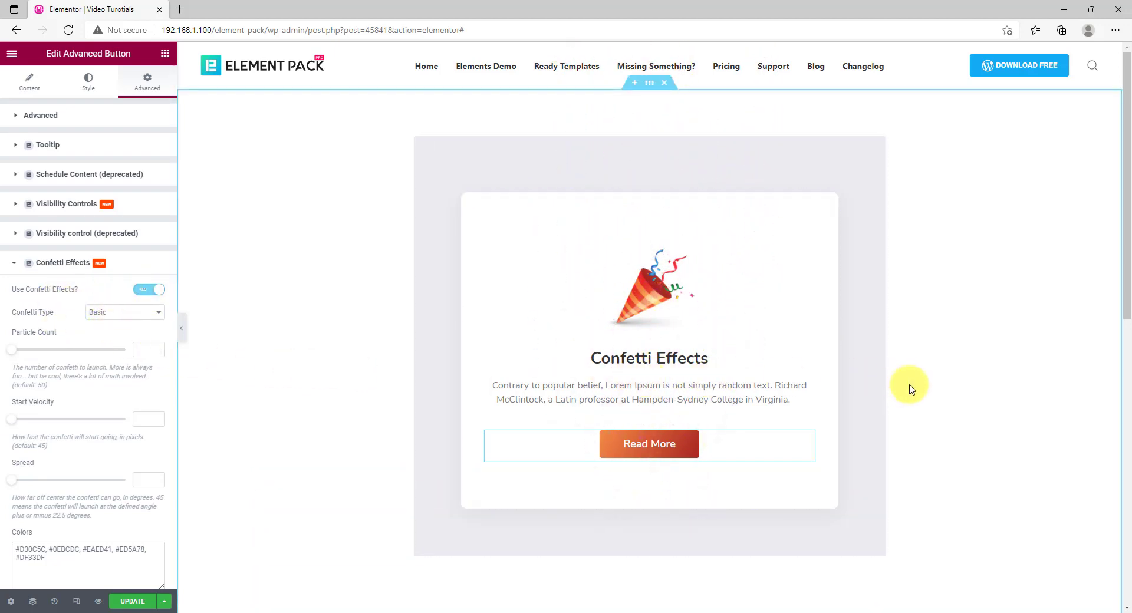
Try the Random Direction, Fireworks and Snow confetti types, then settle on School Pride.
{"action": "left_click", "coordinate": [120, 318]}
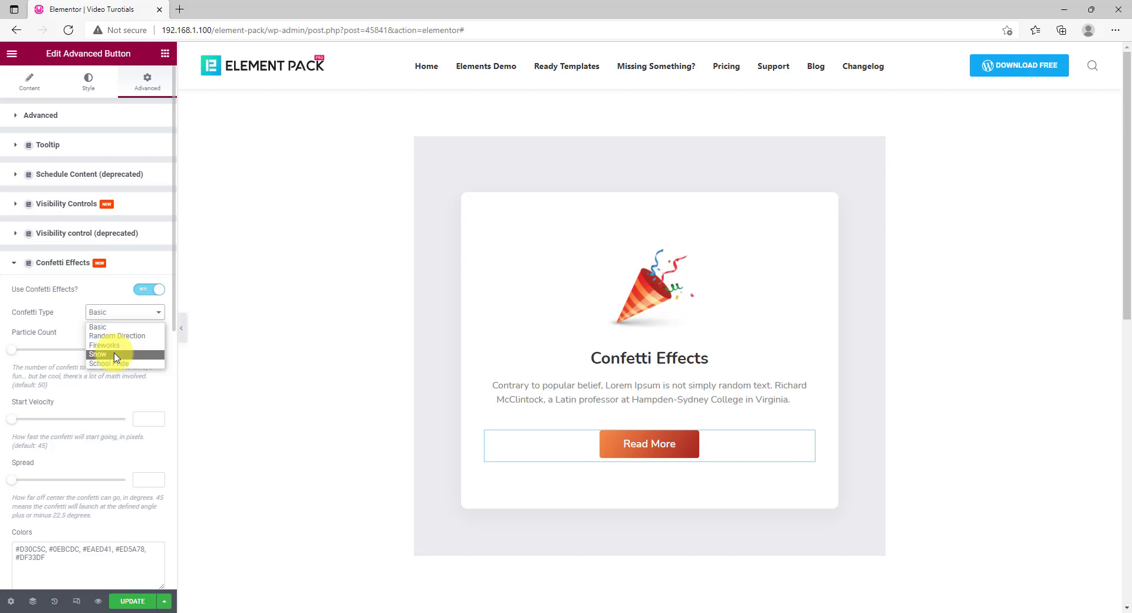
{"action": "left_click", "coordinate": [121, 335]}
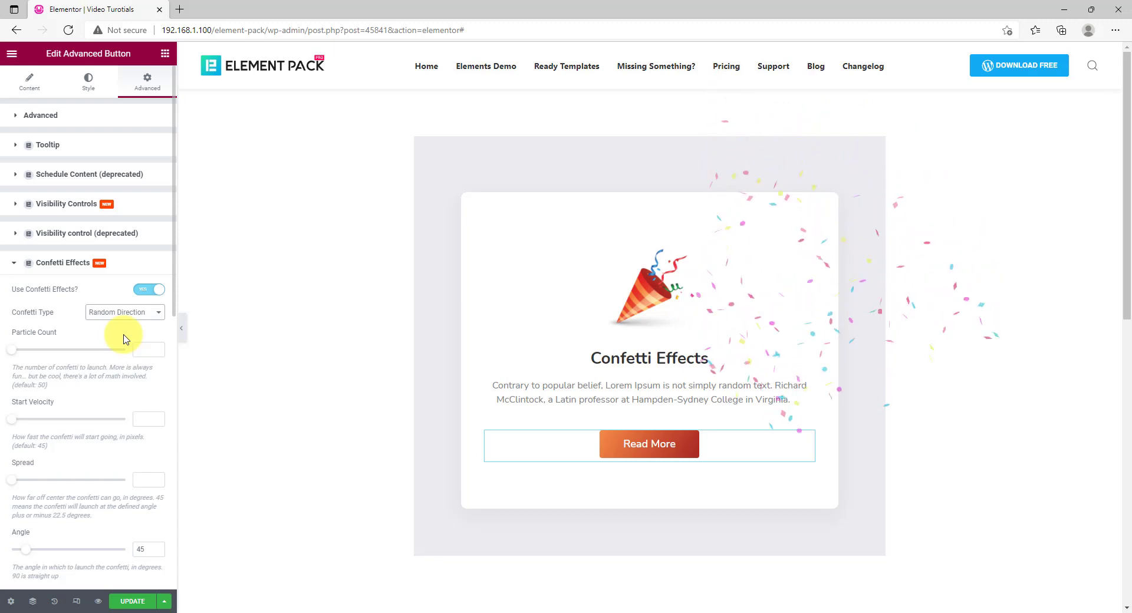
{"action": "left_click", "coordinate": [123, 312]}
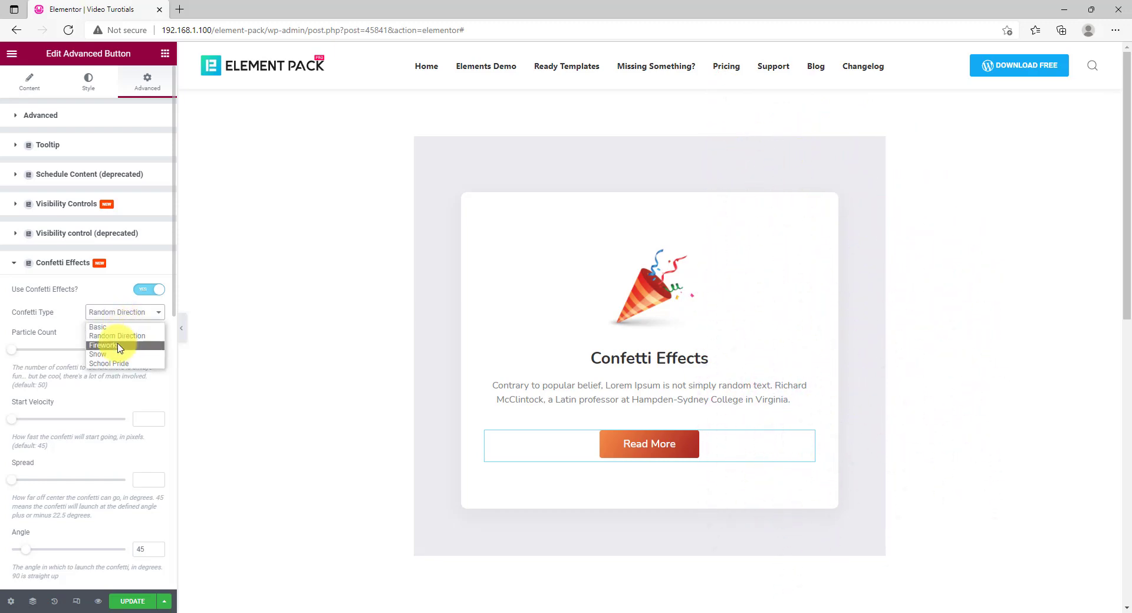
{"action": "left_click", "coordinate": [121, 345]}
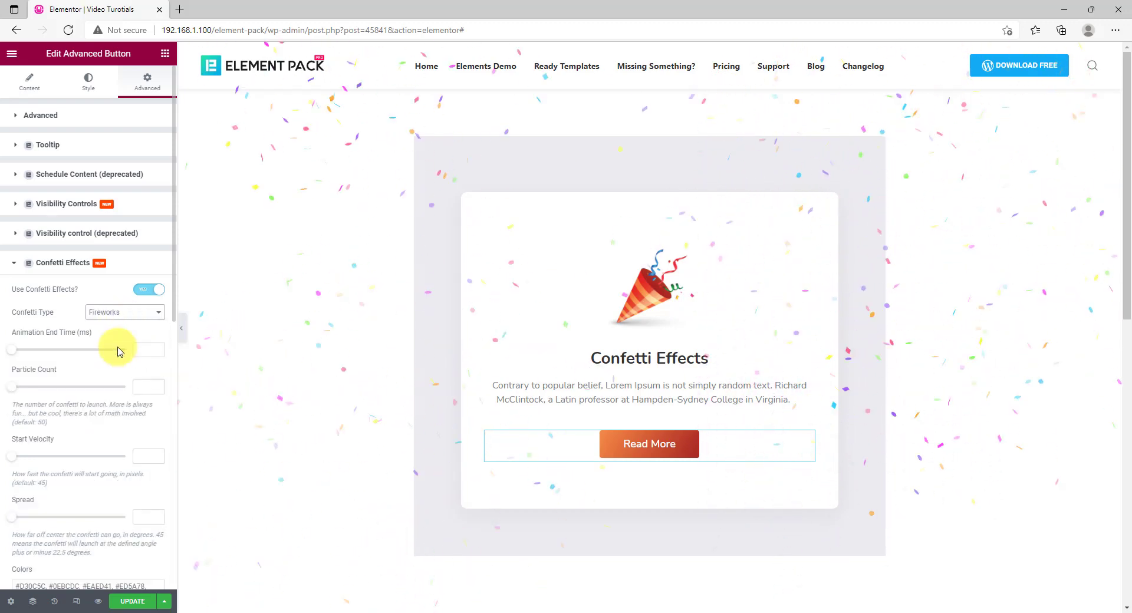
{"action": "left_click", "coordinate": [121, 313]}
{"action": "left_click", "coordinate": [116, 355]}
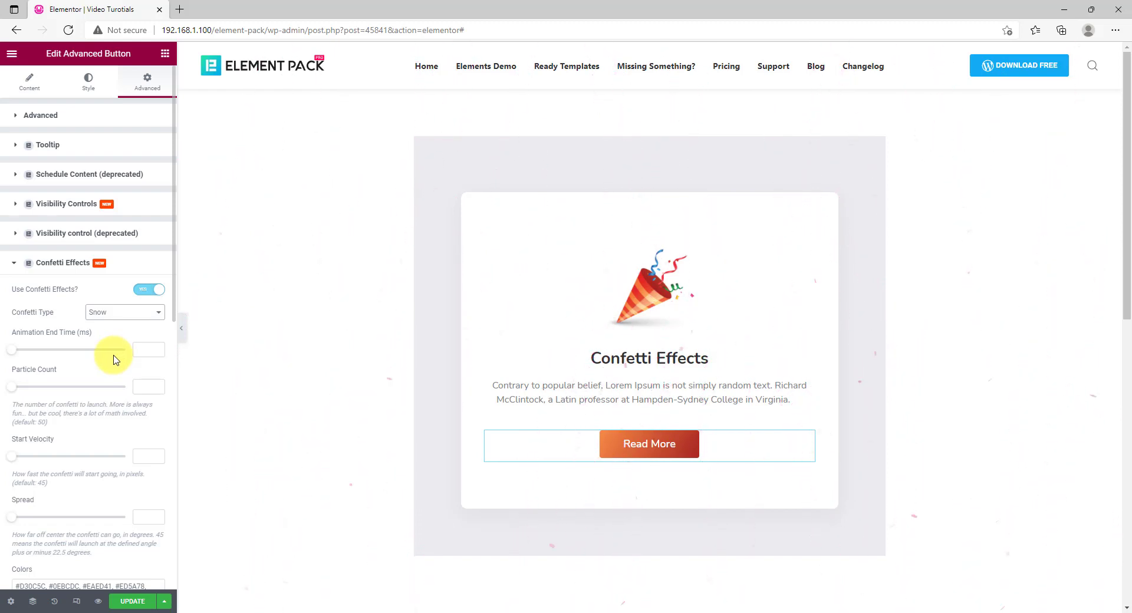
{"action": "left_click", "coordinate": [116, 313]}
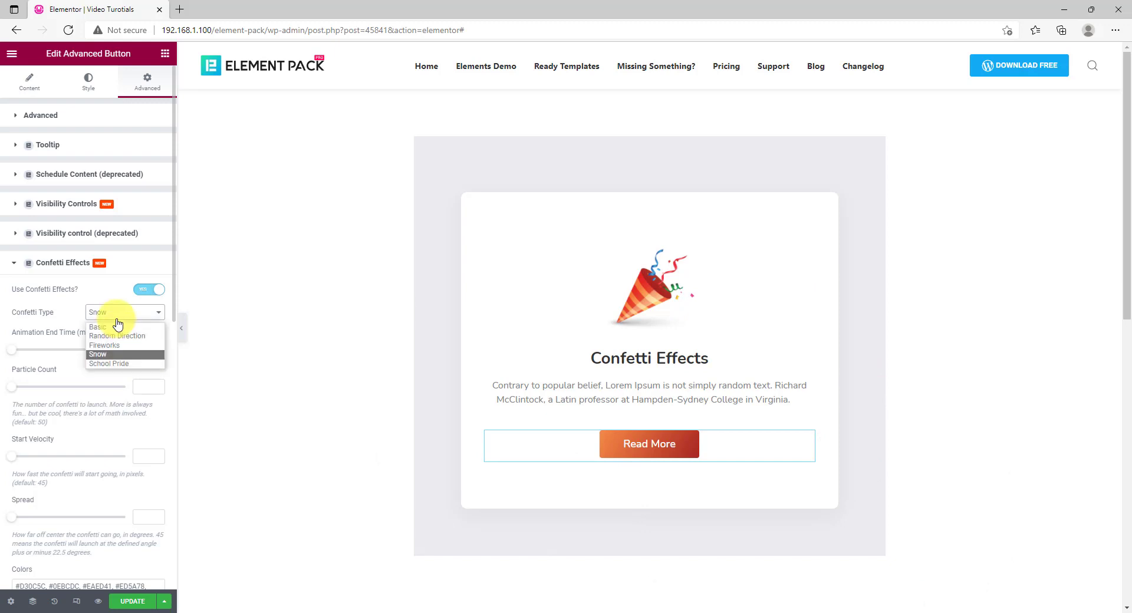
{"action": "left_click", "coordinate": [132, 364]}
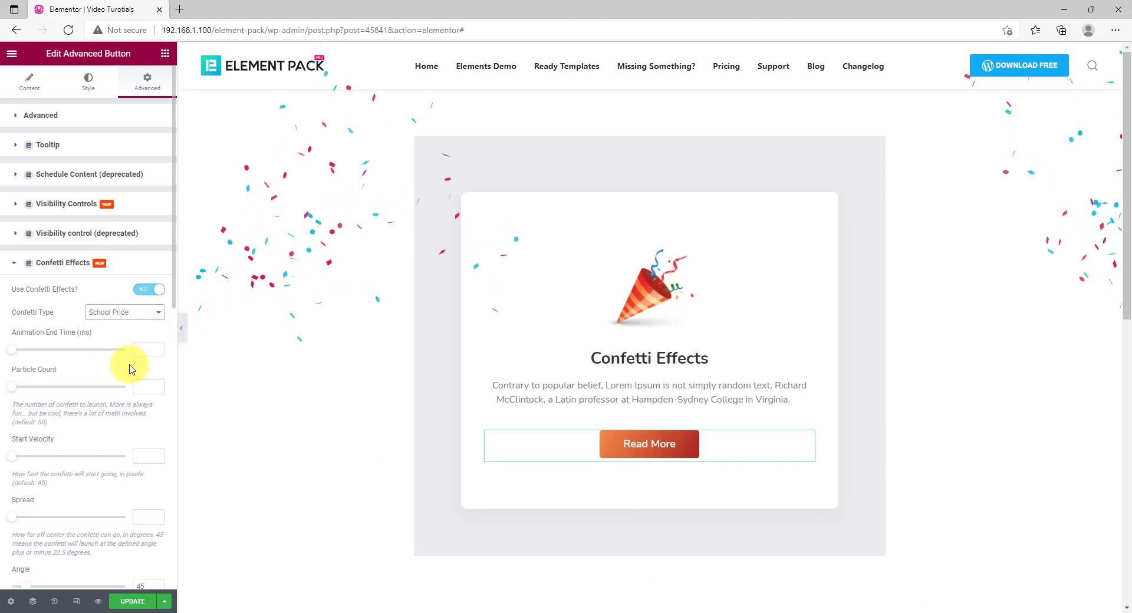
Set the confetti type back to Basic and raise the Particle Count.
{"action": "left_click", "coordinate": [124, 318]}
{"action": "left_click", "coordinate": [121, 325]}
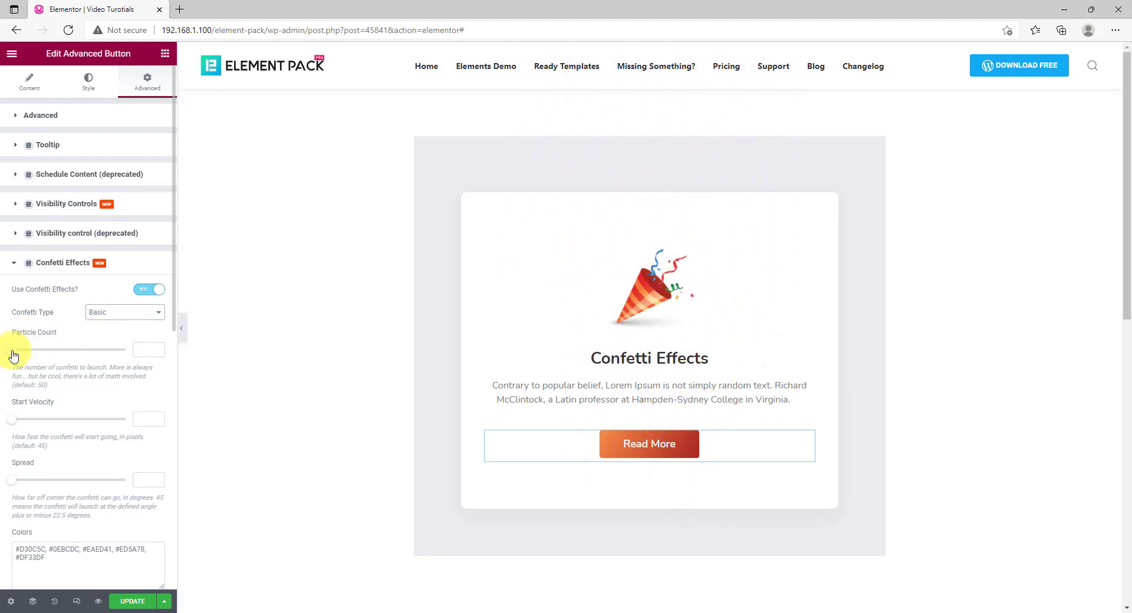
{"action": "left_click_drag", "start_coordinate": [17, 354], "coordinate": [42, 356]}
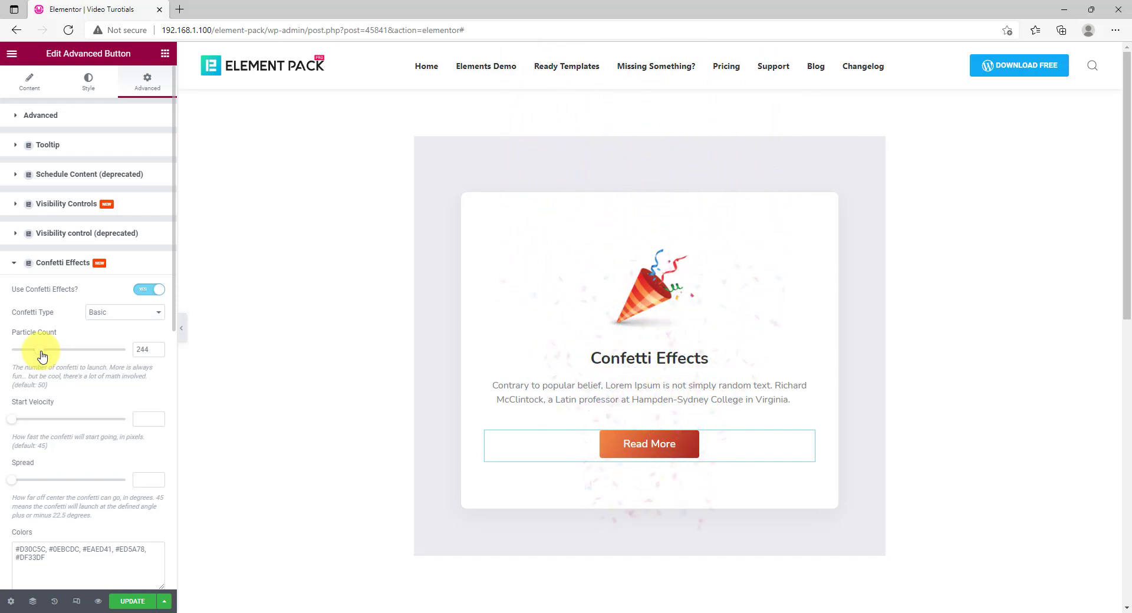
Save the page, preview Random Direction, then return the confetti type to Basic.
{"action": "key", "text": "ctrl+s"}
{"action": "left_click", "coordinate": [111, 314]}
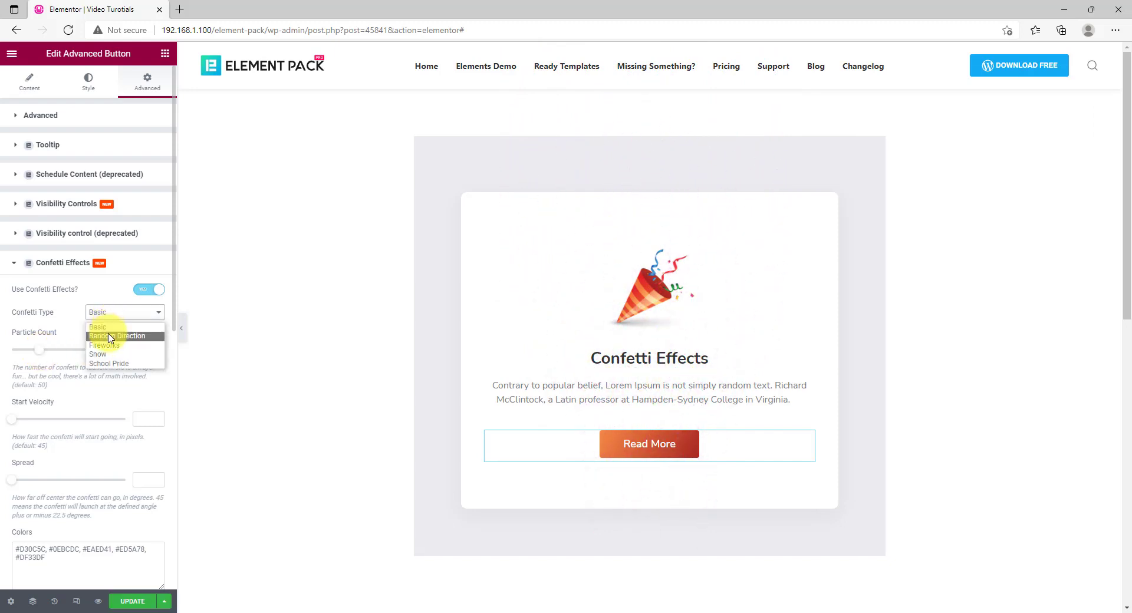
{"action": "left_click", "coordinate": [108, 337]}
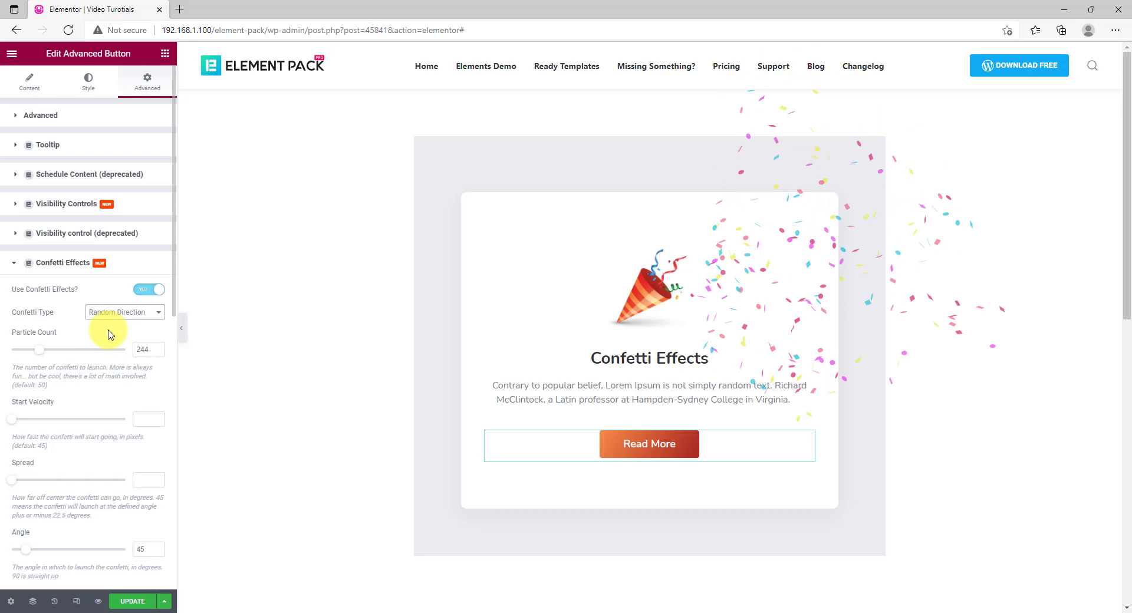
{"action": "left_click", "coordinate": [109, 316]}
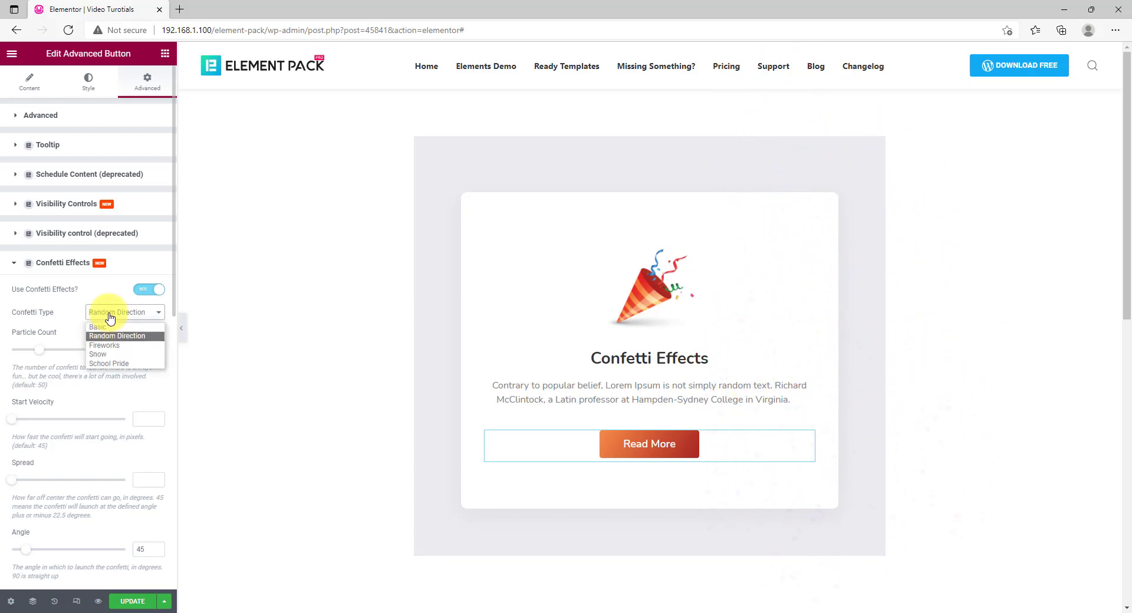
{"action": "left_click", "coordinate": [98, 327]}
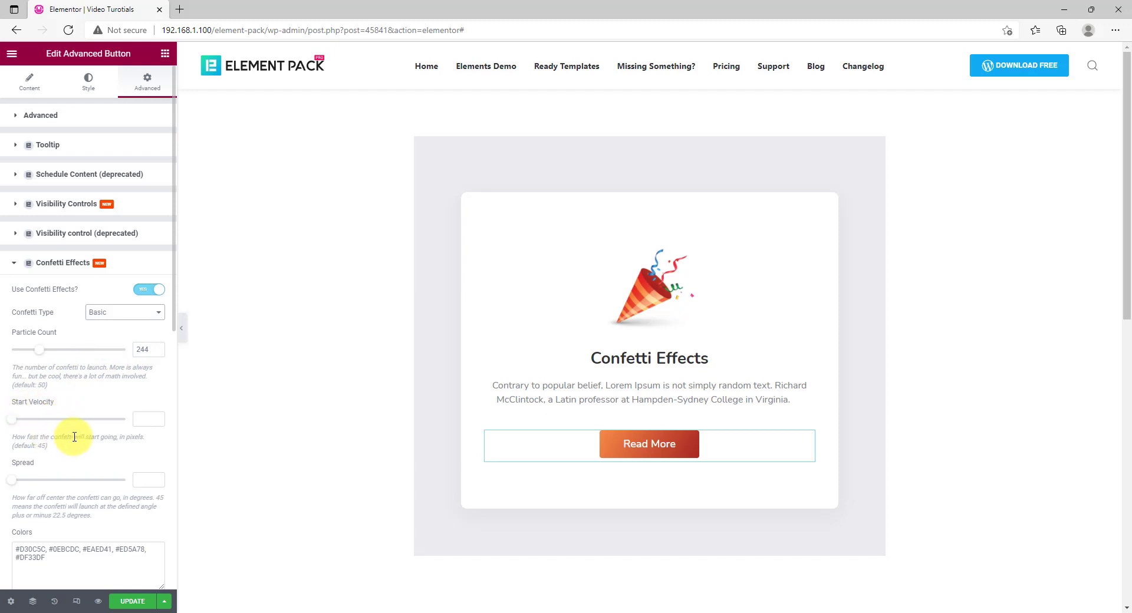
Try Start Velocity 100, clear it back to default, and set Spread to 164.
{"action": "left_click_drag", "start_coordinate": [15, 424], "coordinate": [130, 425]}
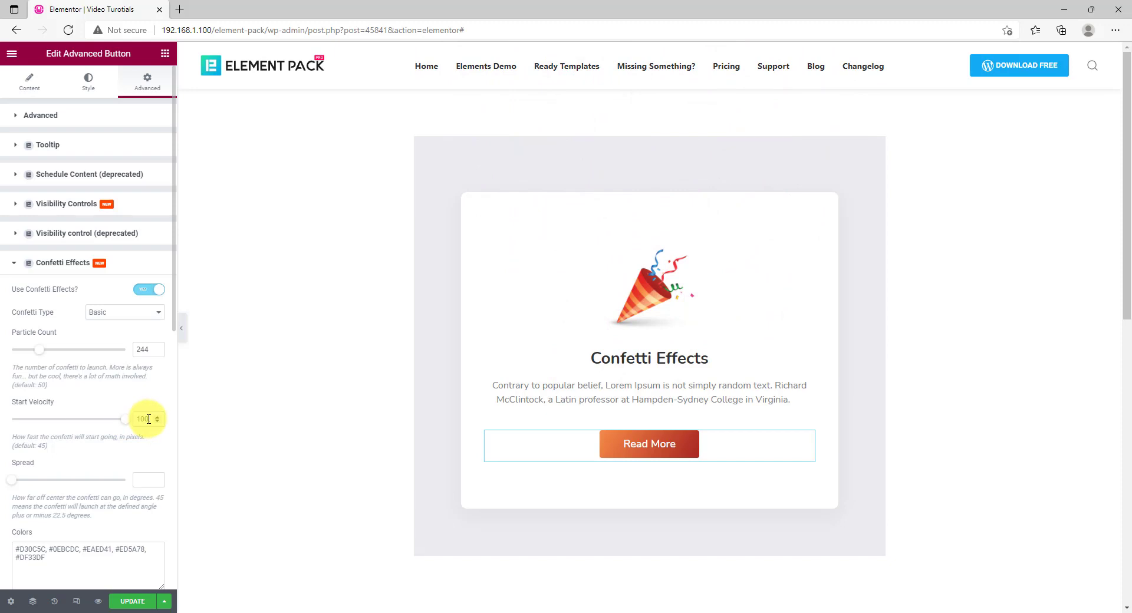
{"action": "left_click_drag", "start_coordinate": [148, 419], "coordinate": [131, 424]}
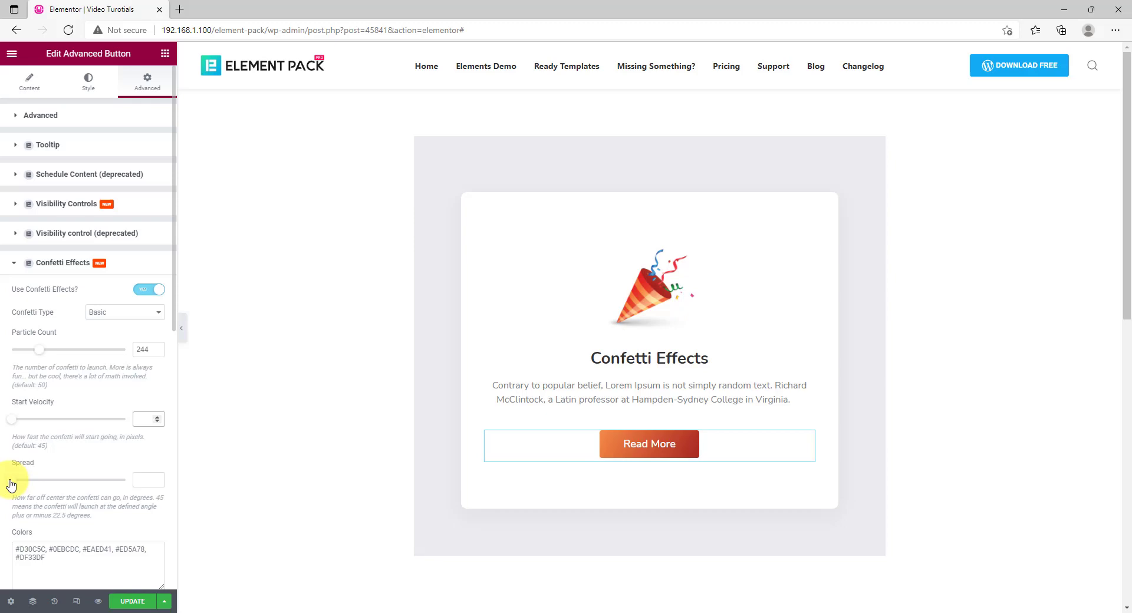
{"action": "left_click_drag", "start_coordinate": [10, 485], "coordinate": [59, 487]}
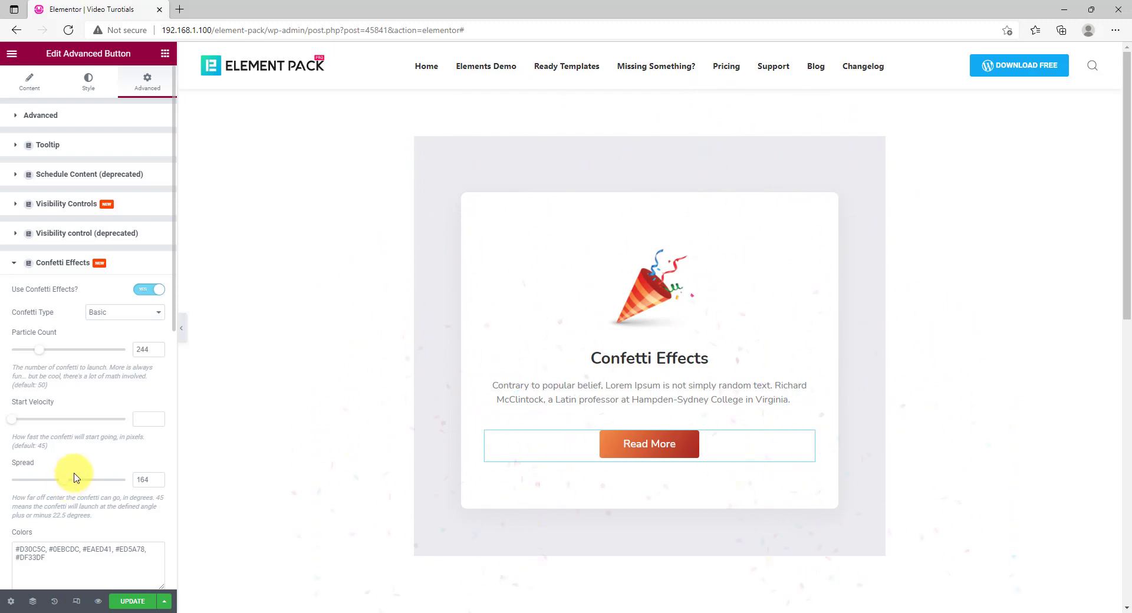
{"action": "scroll", "coordinate": [88, 449], "scroll_direction": "down", "scroll_amount": 3}
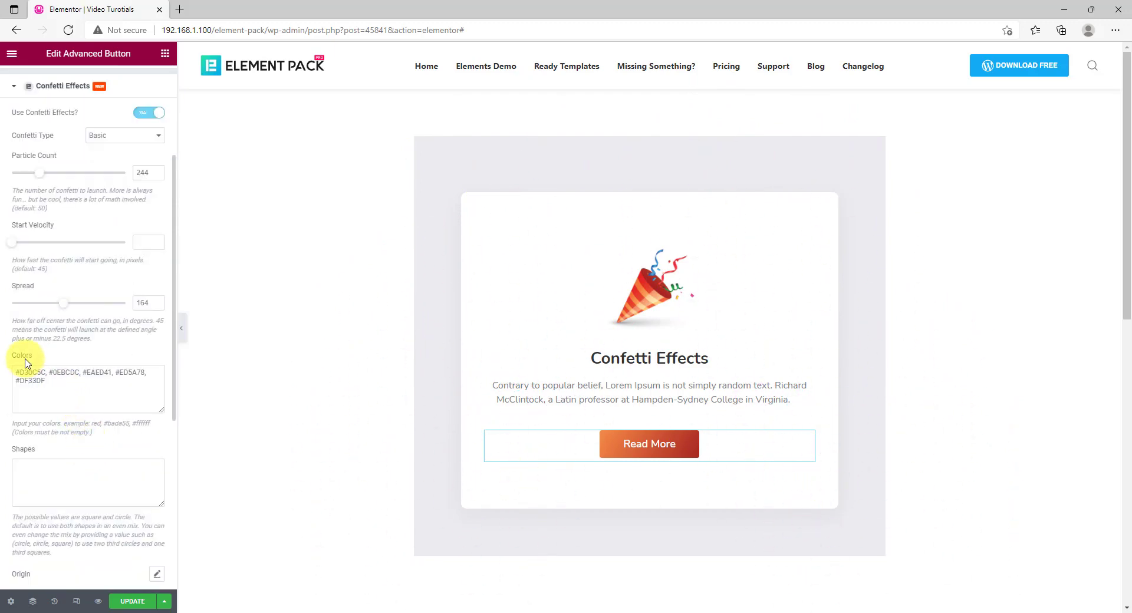
{"action": "left_click_drag", "start_coordinate": [17, 370], "coordinate": [47, 381]}
{"action": "left_click", "coordinate": [48, 380]}
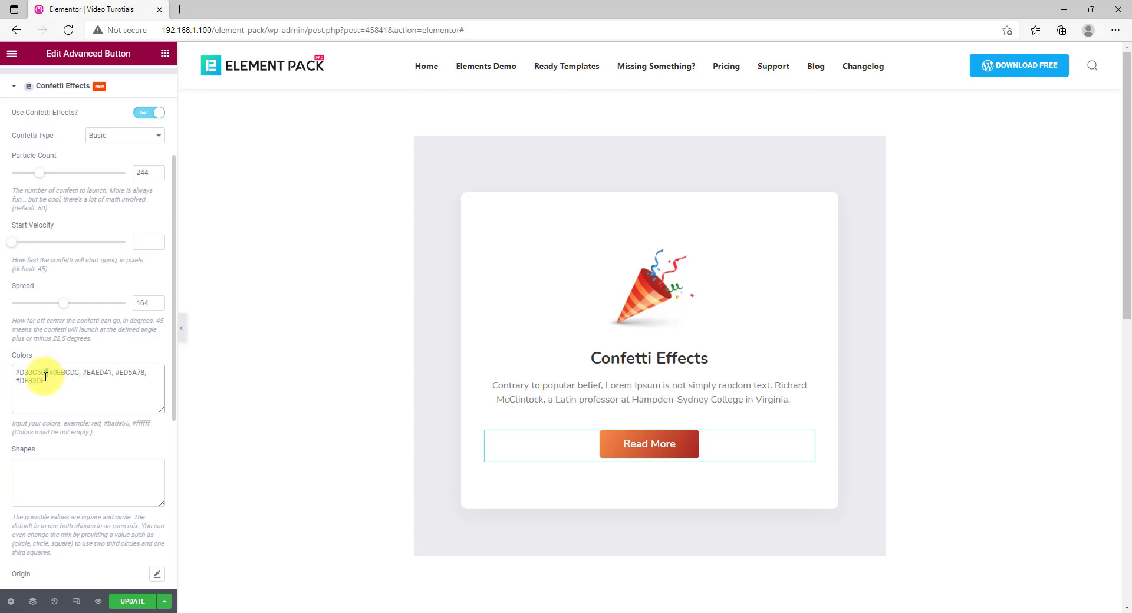
{"action": "left_click_drag", "start_coordinate": [39, 381], "coordinate": [14, 375]}
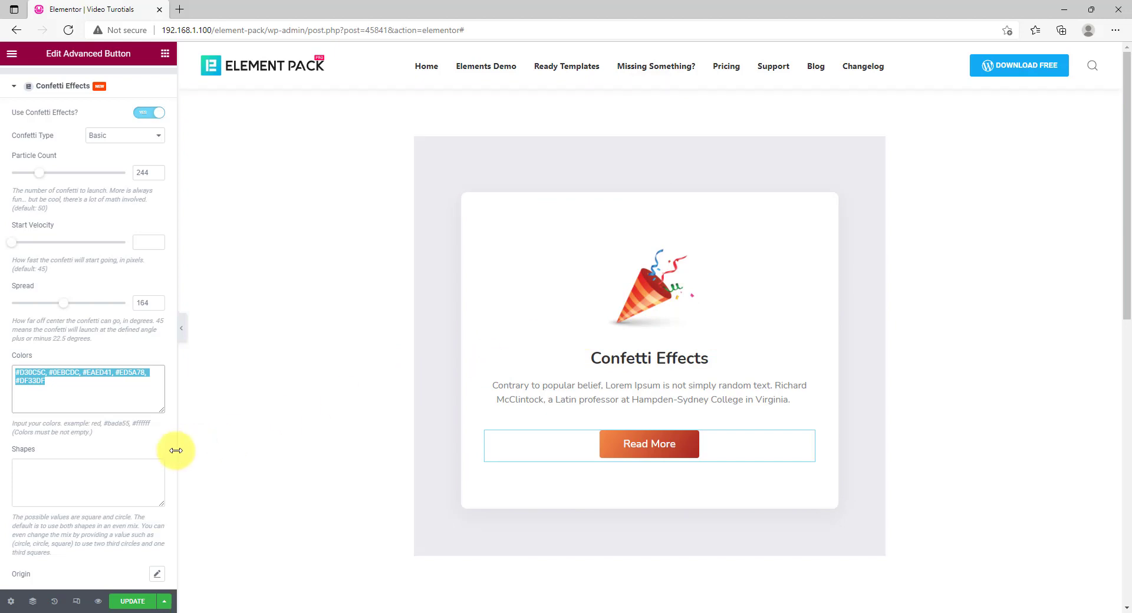
{"action": "left_click", "coordinate": [91, 393]}
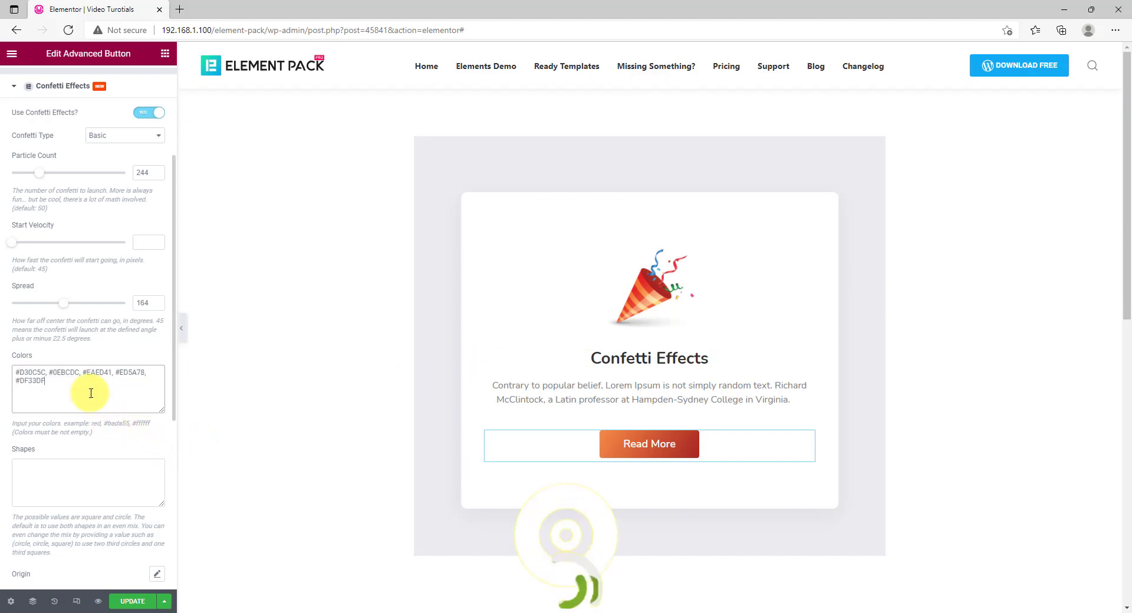
Enter 'square, square, circle' in the confetti Shapes field.
{"action": "scroll", "coordinate": [87, 414], "scroll_direction": "down", "scroll_amount": 1}
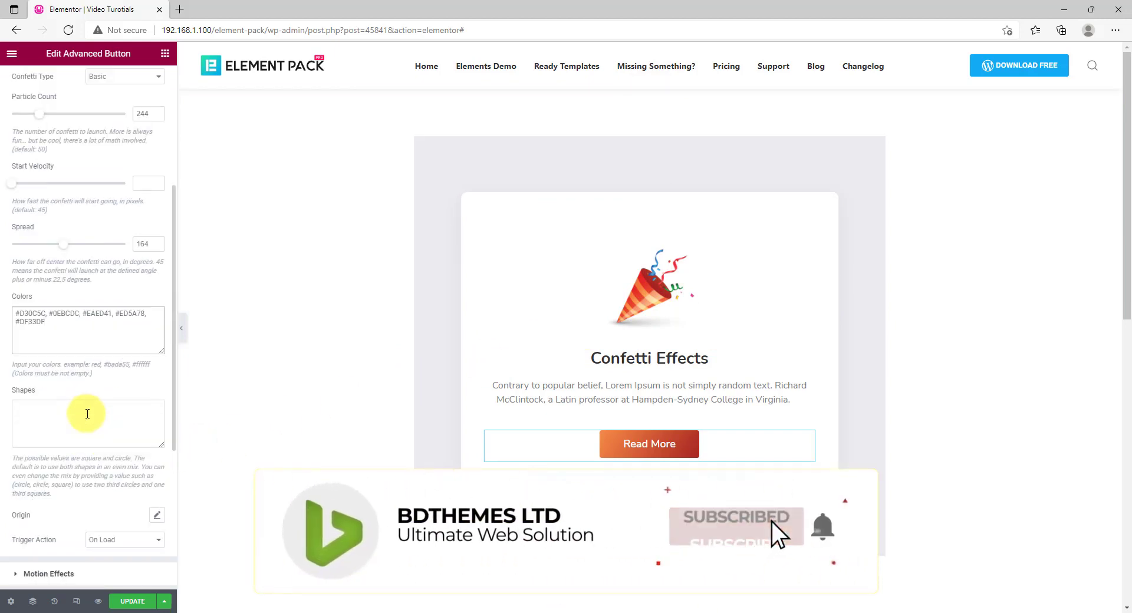
{"action": "left_click", "coordinate": [36, 409]}
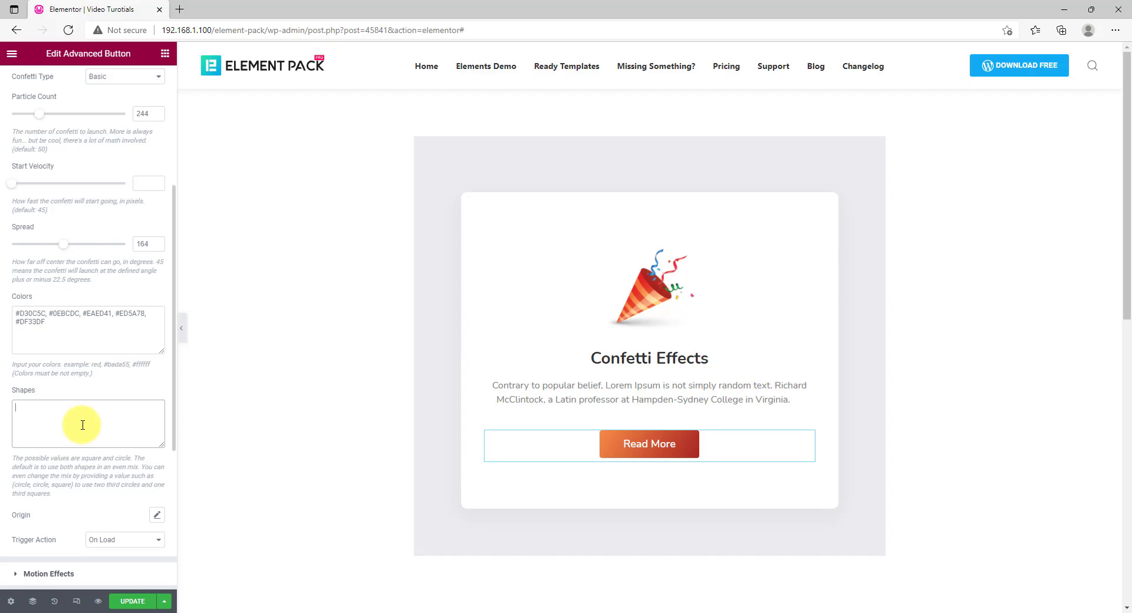
{"action": "type", "text": "sq"}
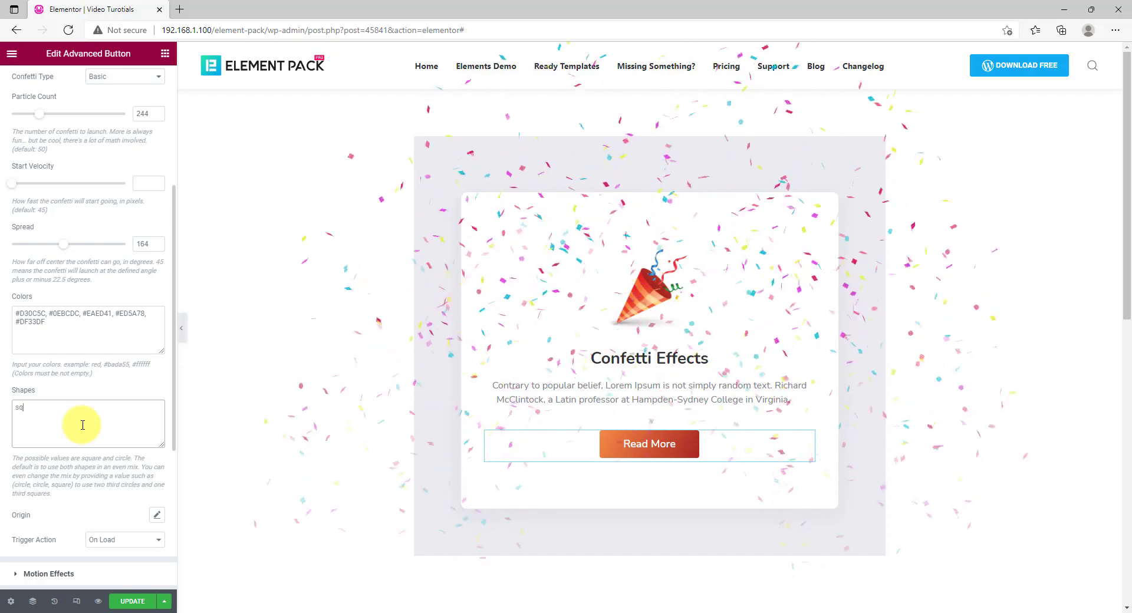
{"action": "type", "text": "uare"}
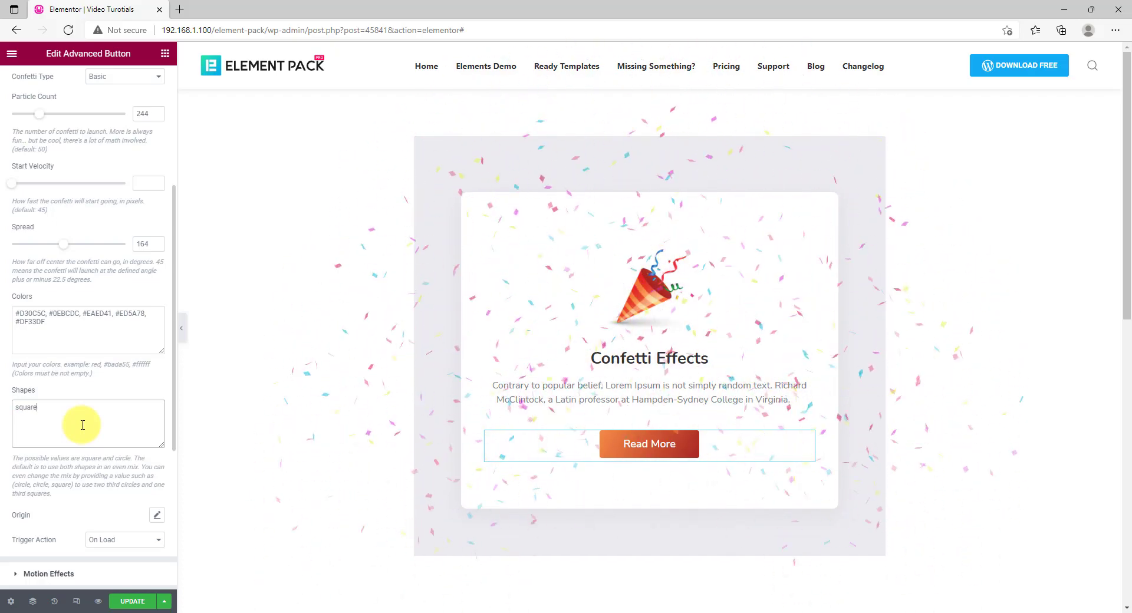
{"action": "type", "text": ", s"}
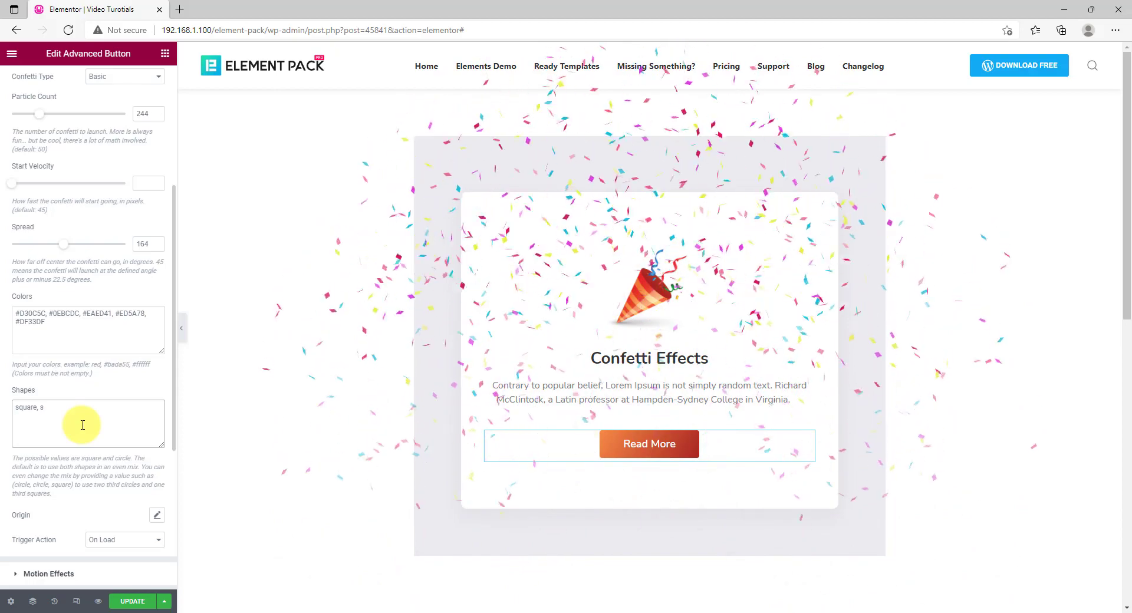
{"action": "type", "text": "quare"}
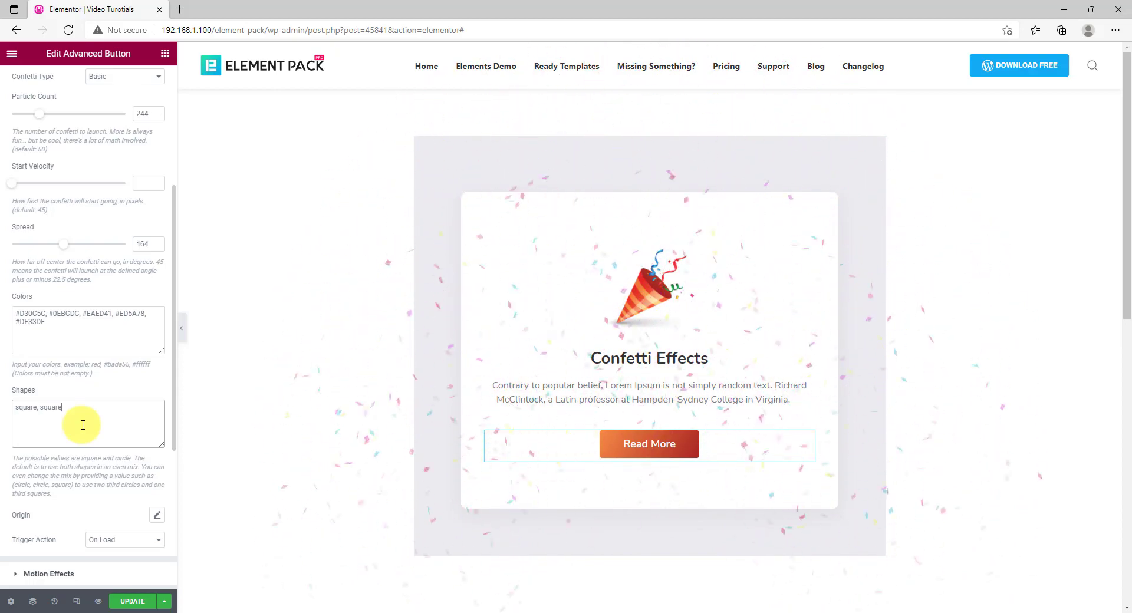
{"action": "type", "text": "circle"}
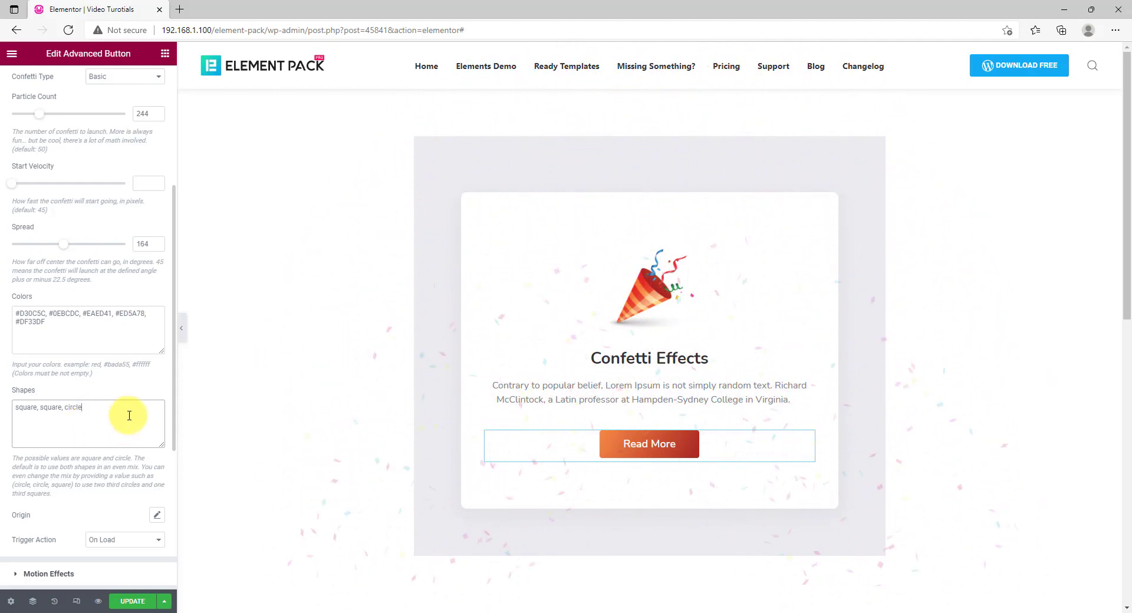
{"action": "scroll", "coordinate": [117, 432], "scroll_direction": "up", "scroll_amount": 1}
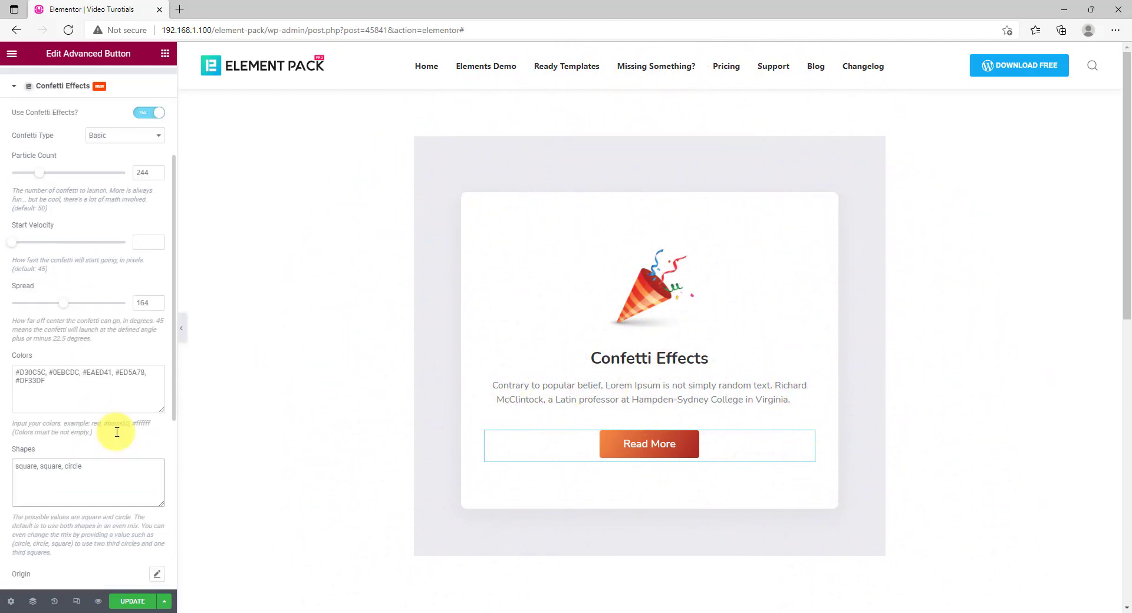
{"action": "left_click", "coordinate": [123, 136]}
{"action": "left_click", "coordinate": [116, 159]}
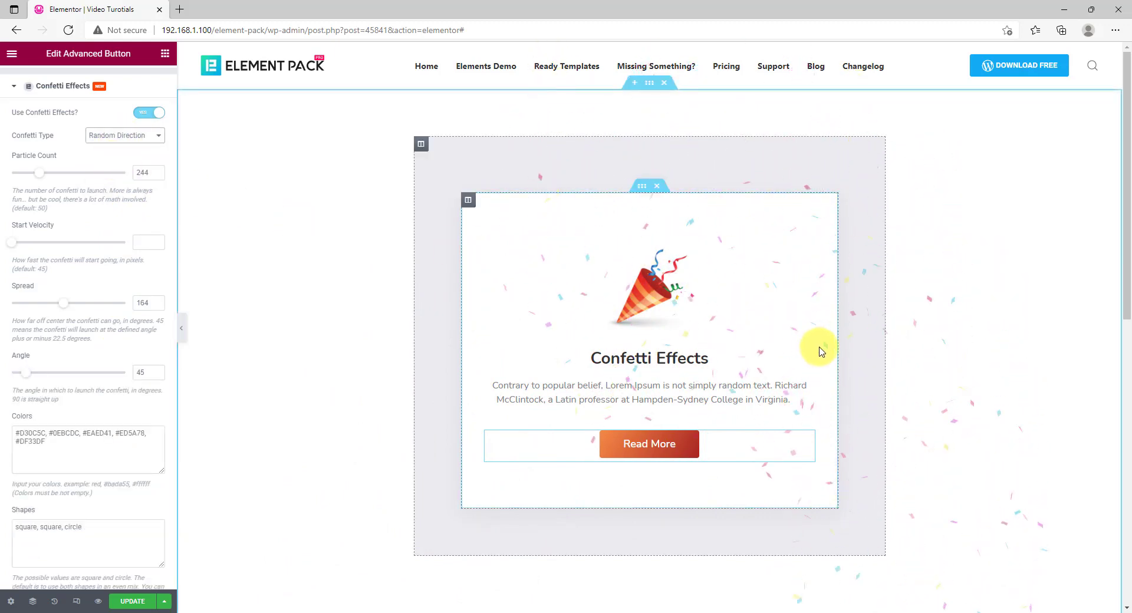
{"action": "left_click", "coordinate": [122, 137]}
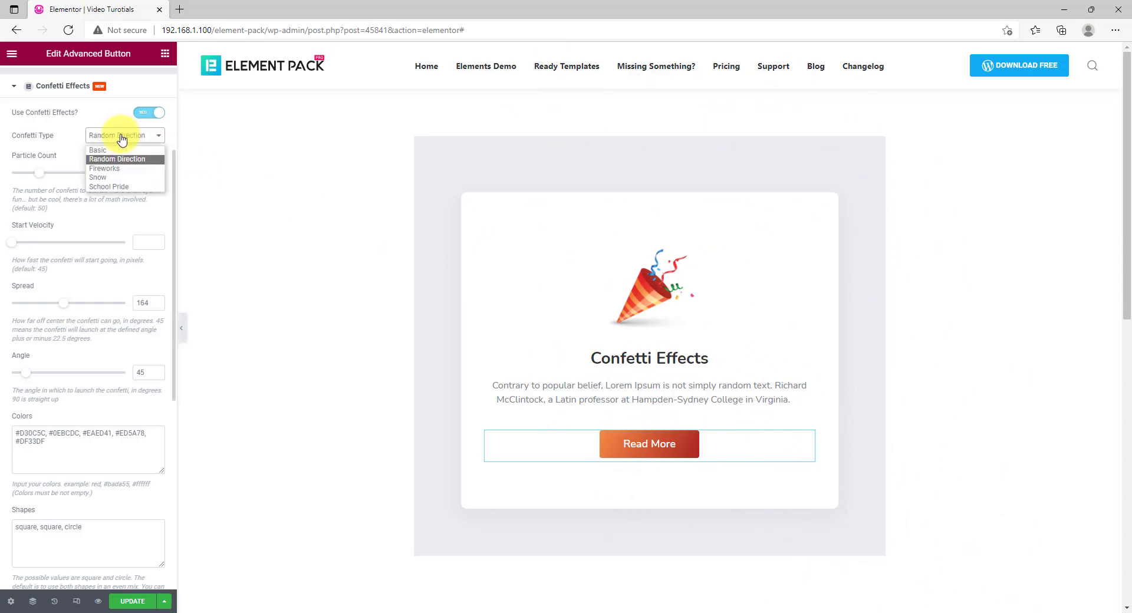
{"action": "left_click", "coordinate": [122, 150]}
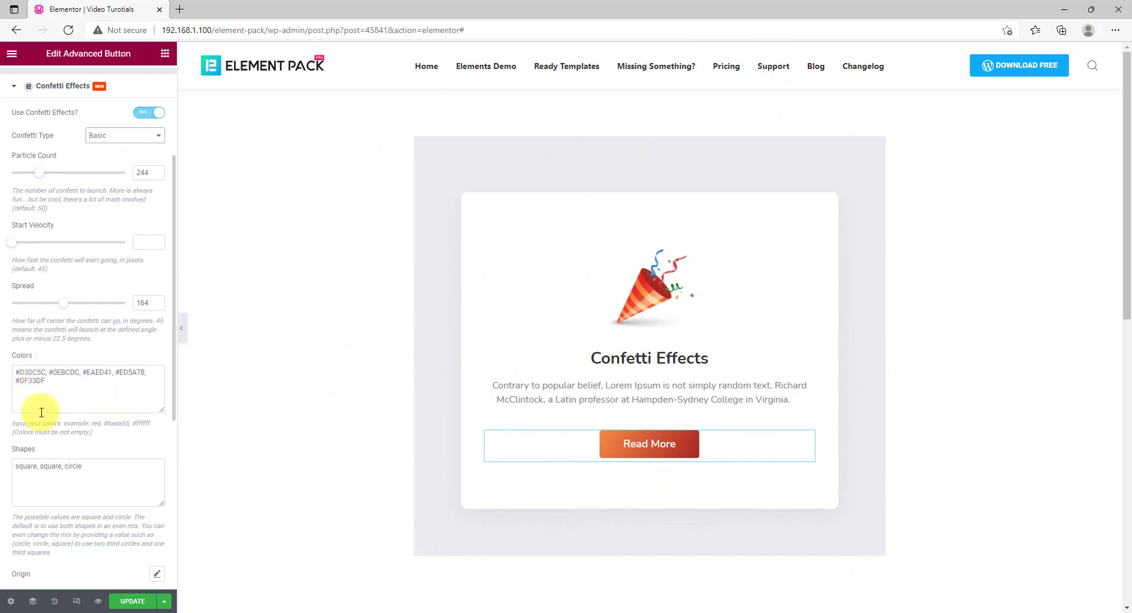
Test confetti origin X 1 with Y 1 and Y 0, then reset Origin to default.
{"action": "scroll", "coordinate": [90, 464], "scroll_direction": "down", "scroll_amount": 3}
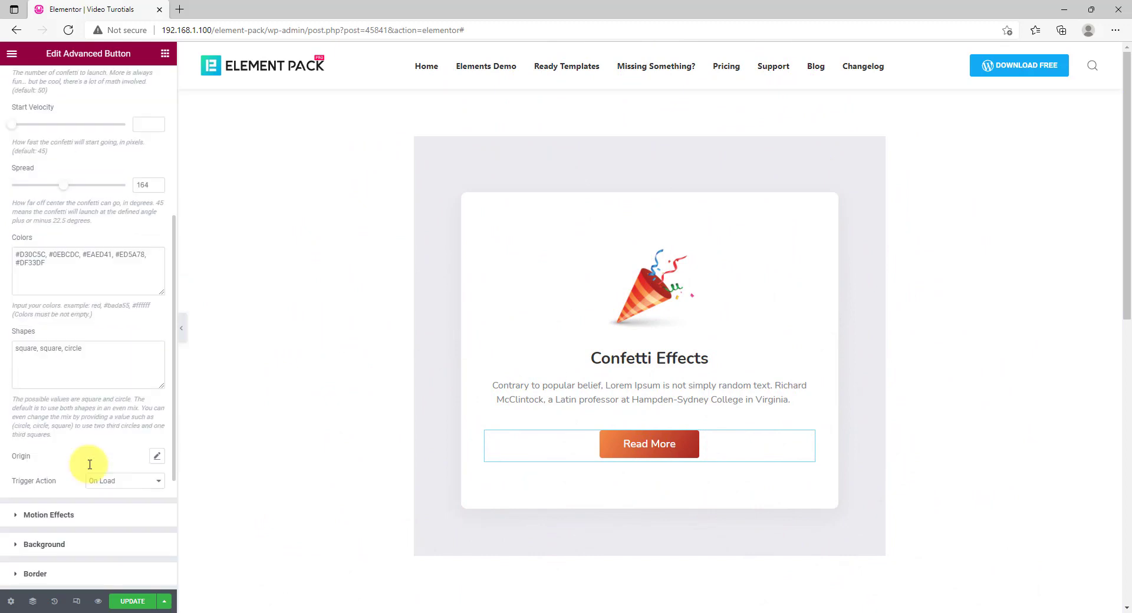
{"action": "left_click", "coordinate": [156, 400]}
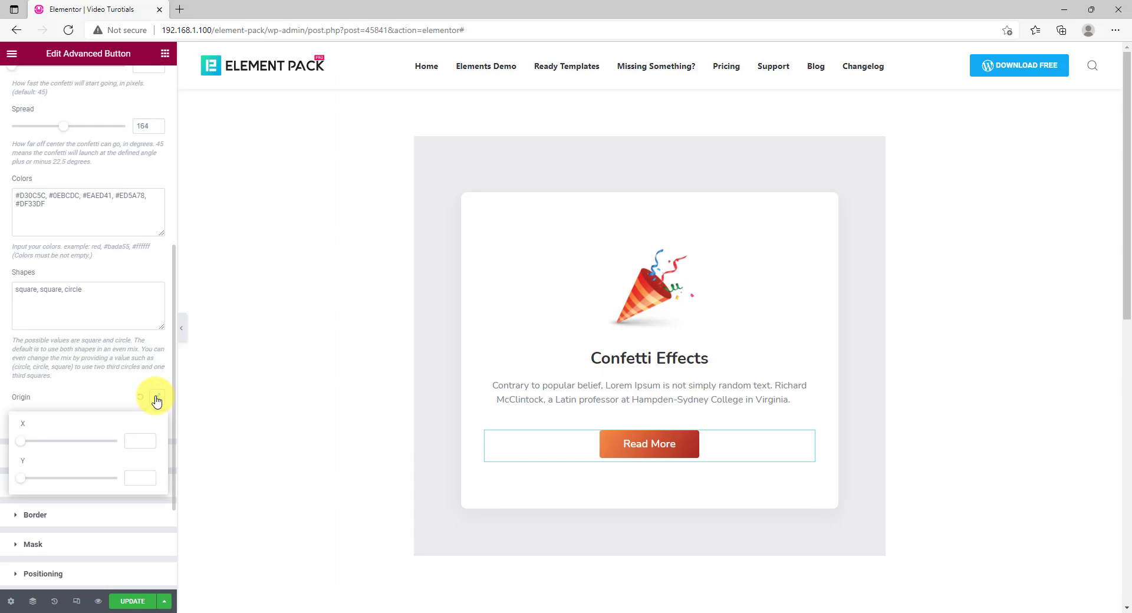
{"action": "scroll", "coordinate": [81, 405], "scroll_direction": "down", "scroll_amount": 1}
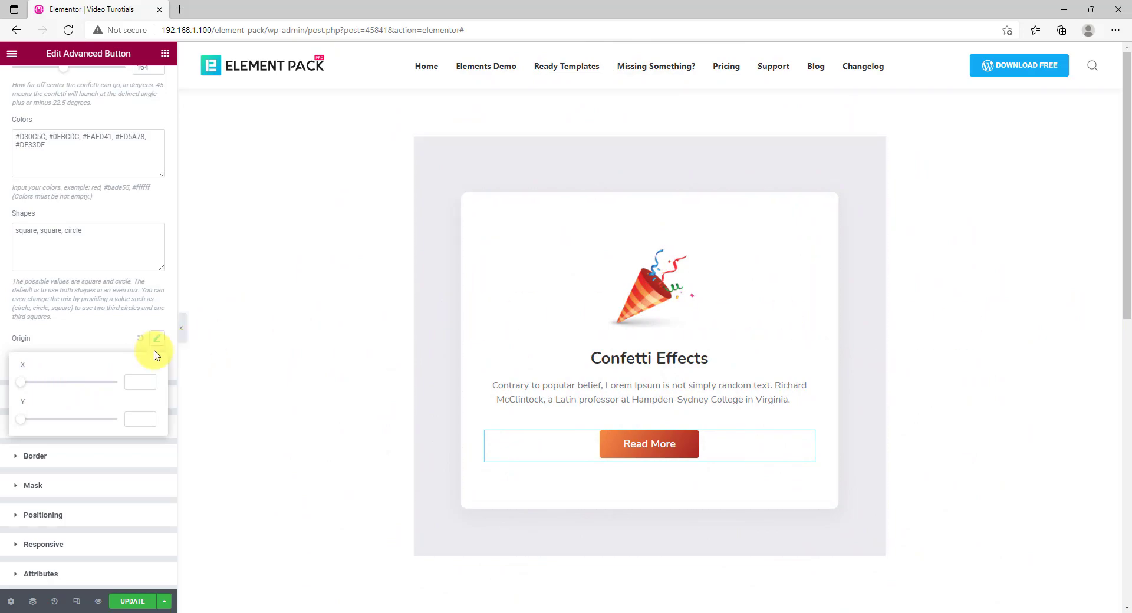
{"action": "left_click_drag", "start_coordinate": [23, 388], "coordinate": [1105, 356]}
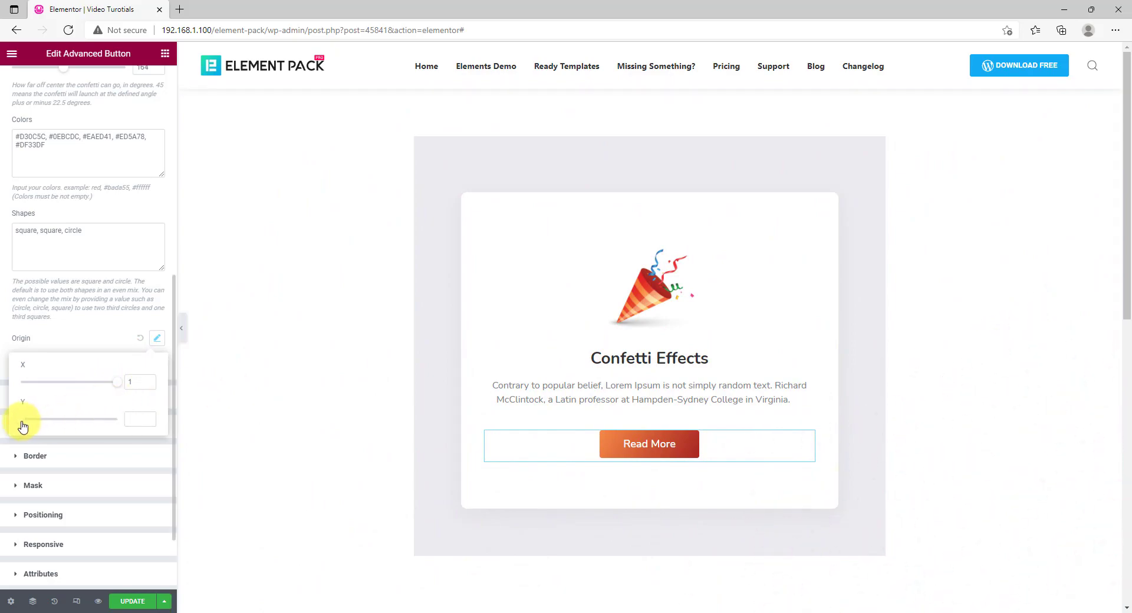
{"action": "left_click_drag", "start_coordinate": [70, 426], "coordinate": [125, 426]}
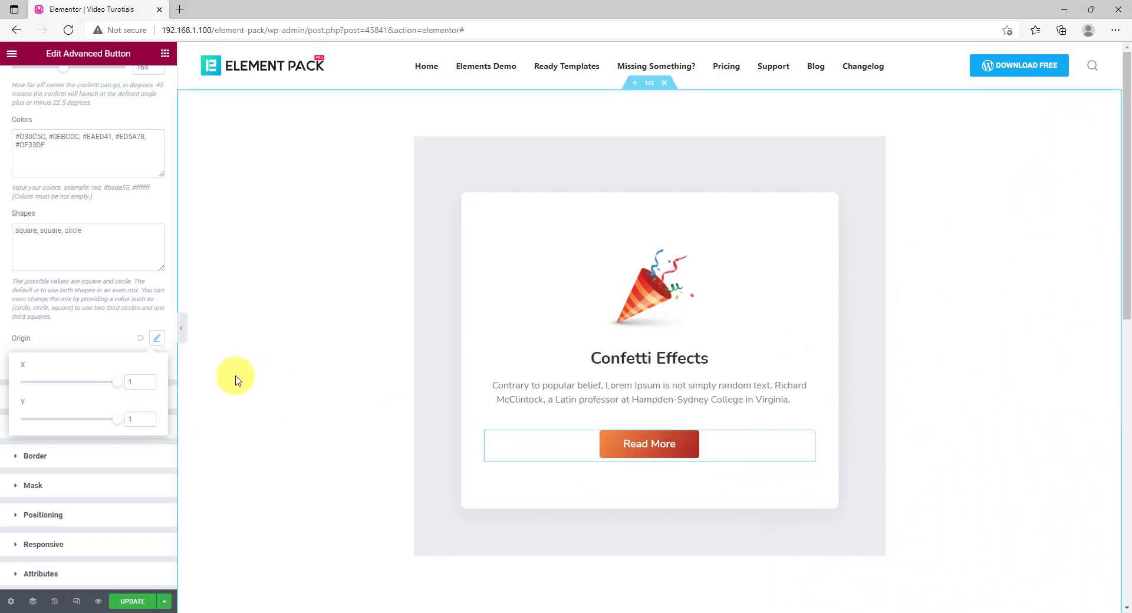
{"action": "left_click_drag", "start_coordinate": [22, 422], "coordinate": [12, 424]}
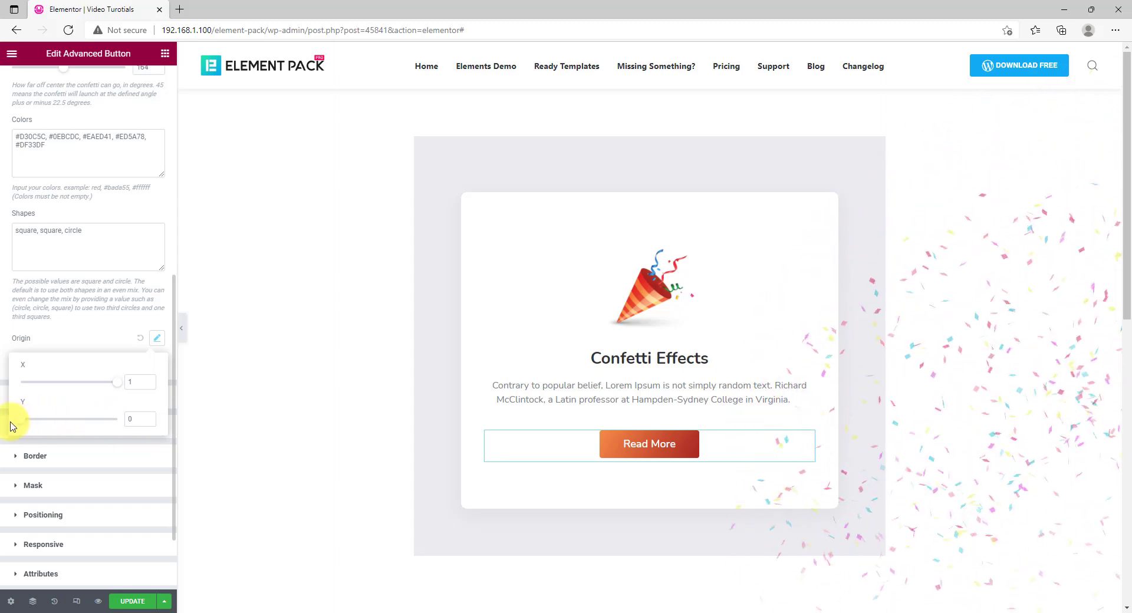
{"action": "left_click", "coordinate": [143, 342]}
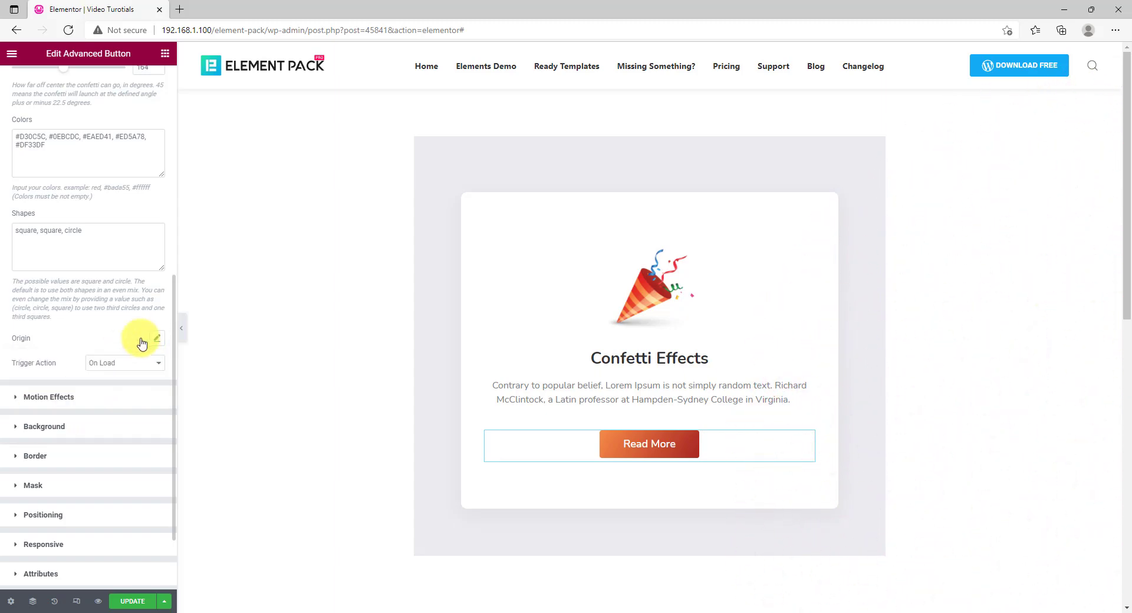
Set Trigger Action to On Click and check the button's ID click-here on the Content tab.
{"action": "left_click", "coordinate": [120, 366]}
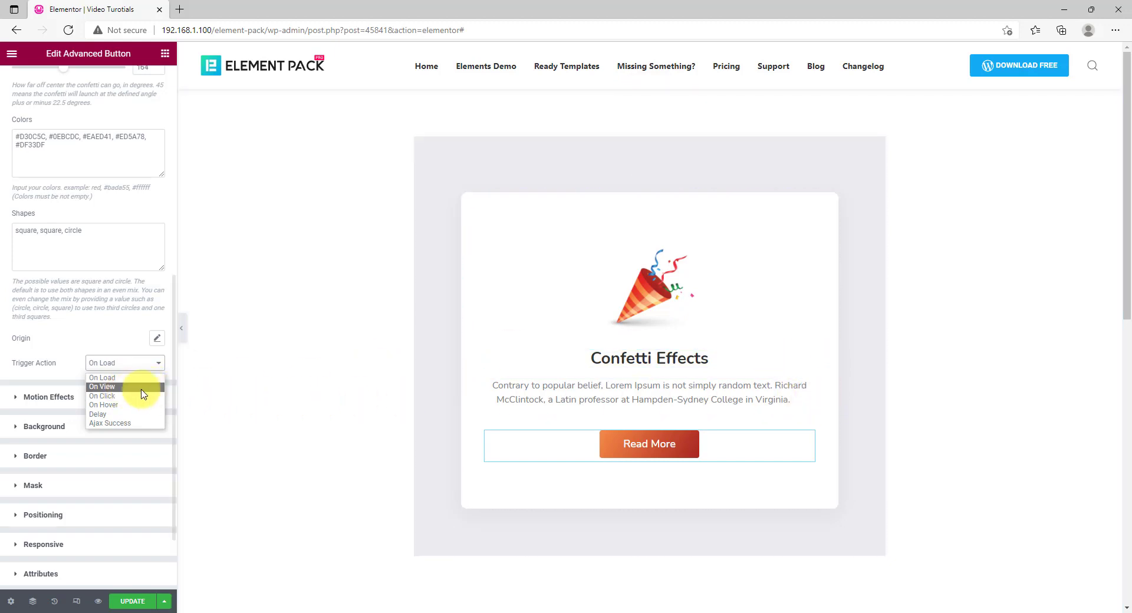
{"action": "left_click", "coordinate": [114, 397]}
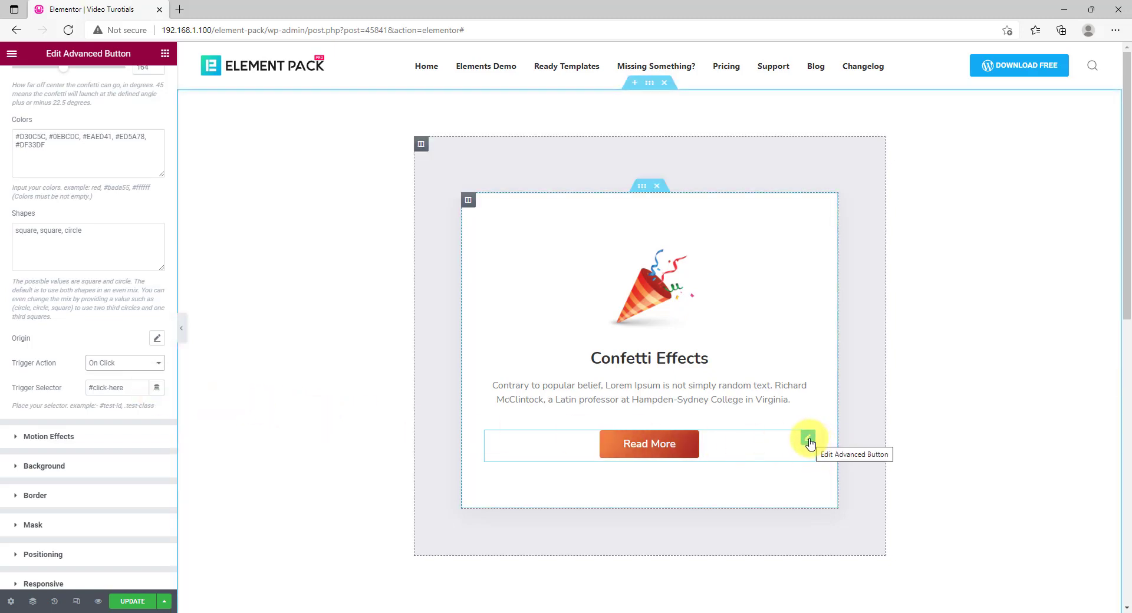
{"action": "scroll", "coordinate": [132, 378], "scroll_direction": "up", "scroll_amount": 7}
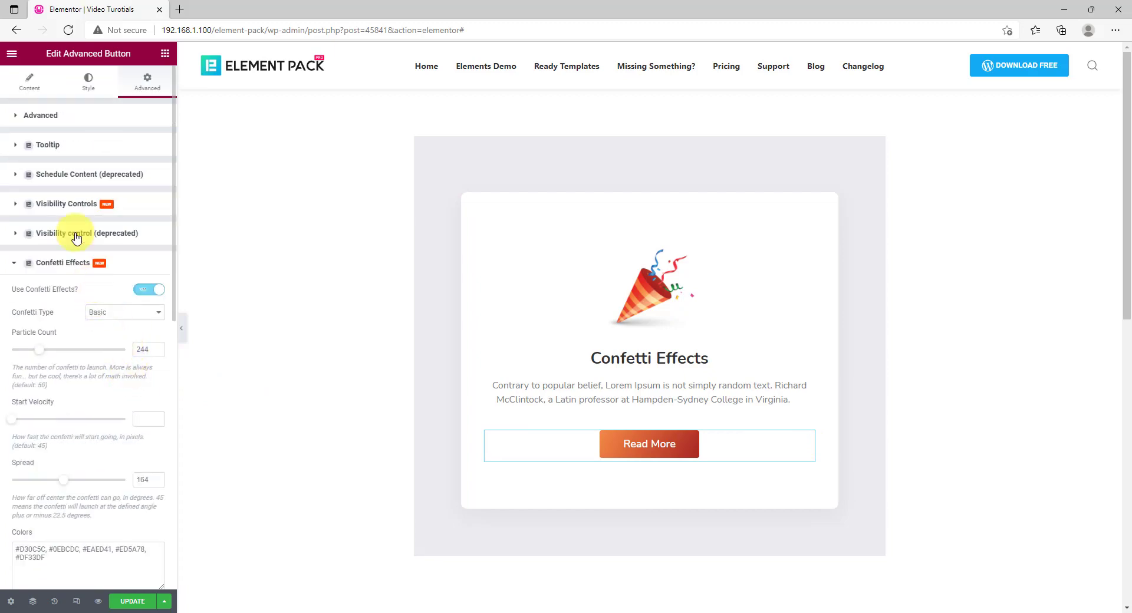
{"action": "left_click", "coordinate": [29, 89]}
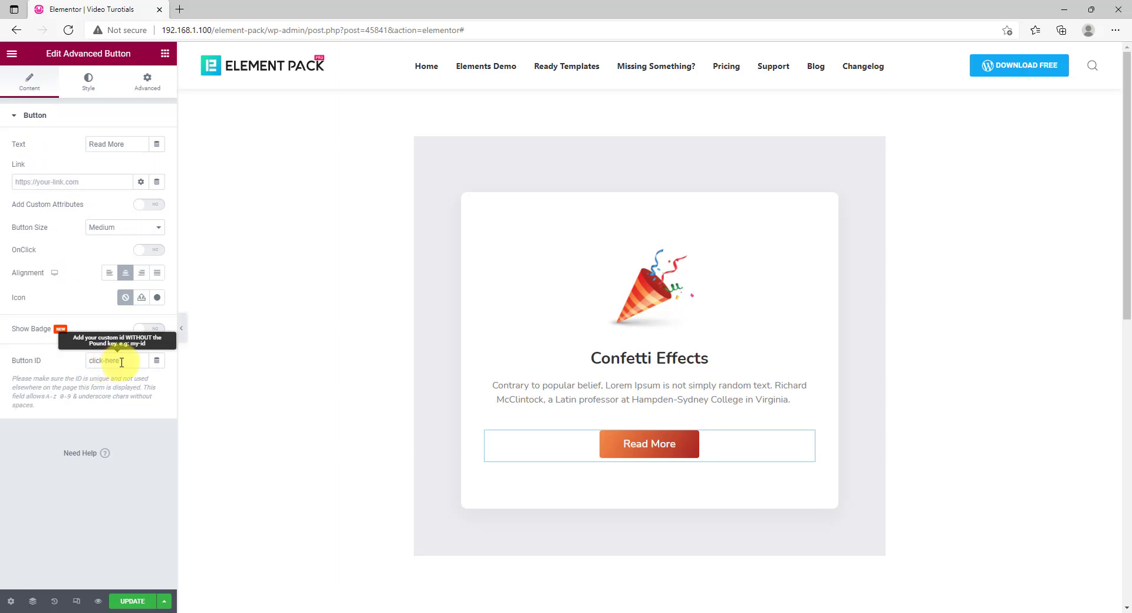
{"action": "left_click_drag", "start_coordinate": [116, 361], "coordinate": [77, 360]}
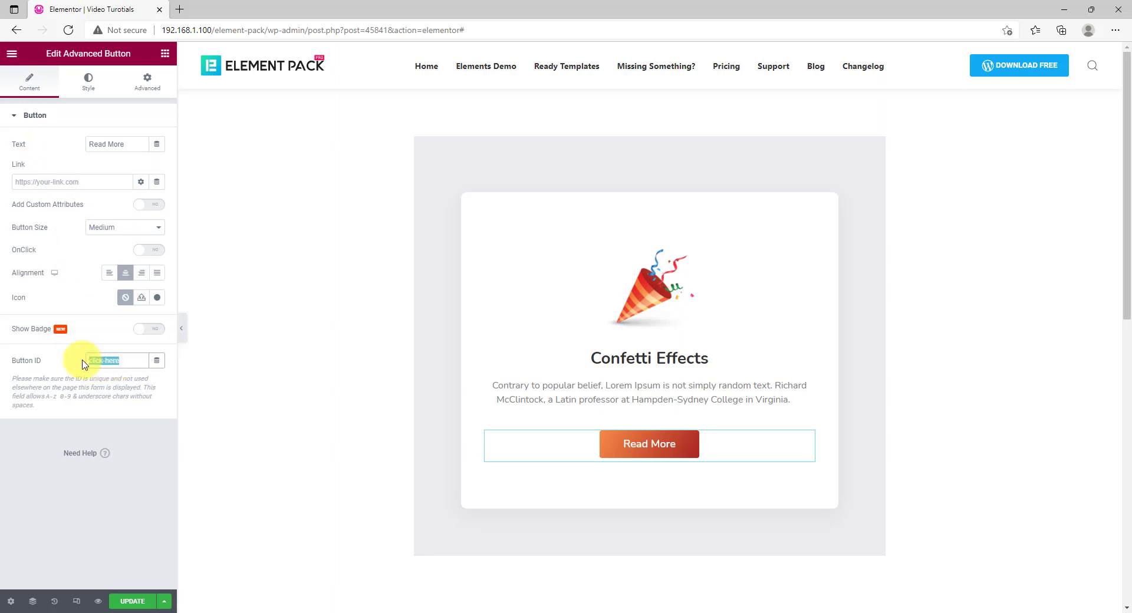
Return to Advanced Confetti Effects to confirm Trigger Selector #click-here matches the button ID.
{"action": "left_click", "coordinate": [143, 89]}
{"action": "left_click", "coordinate": [135, 453]}
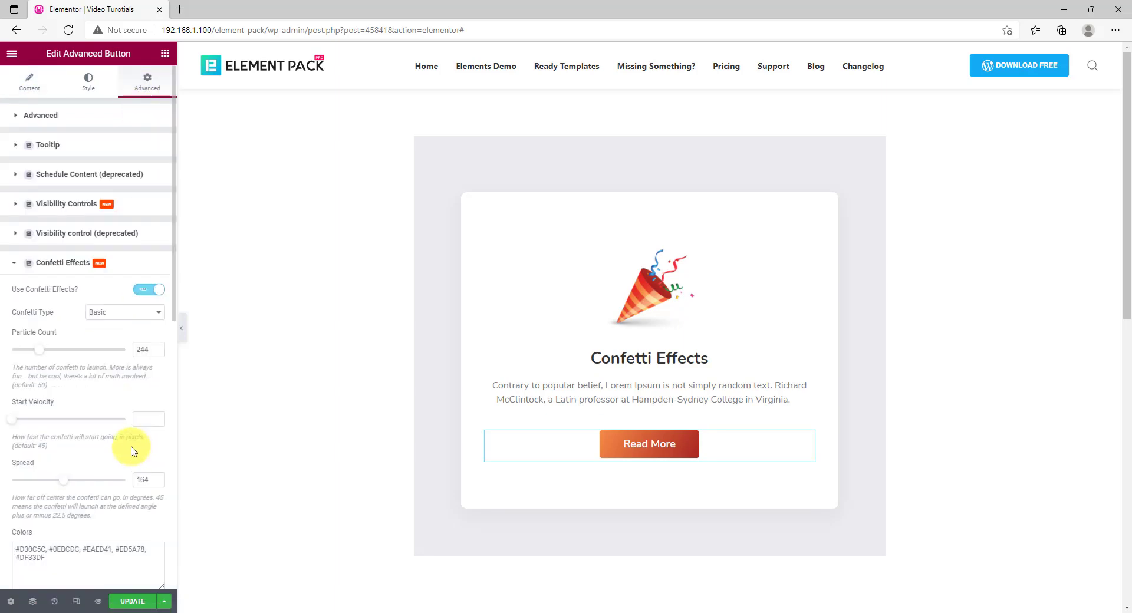
{"action": "scroll", "coordinate": [119, 415], "scroll_direction": "down", "scroll_amount": 9}
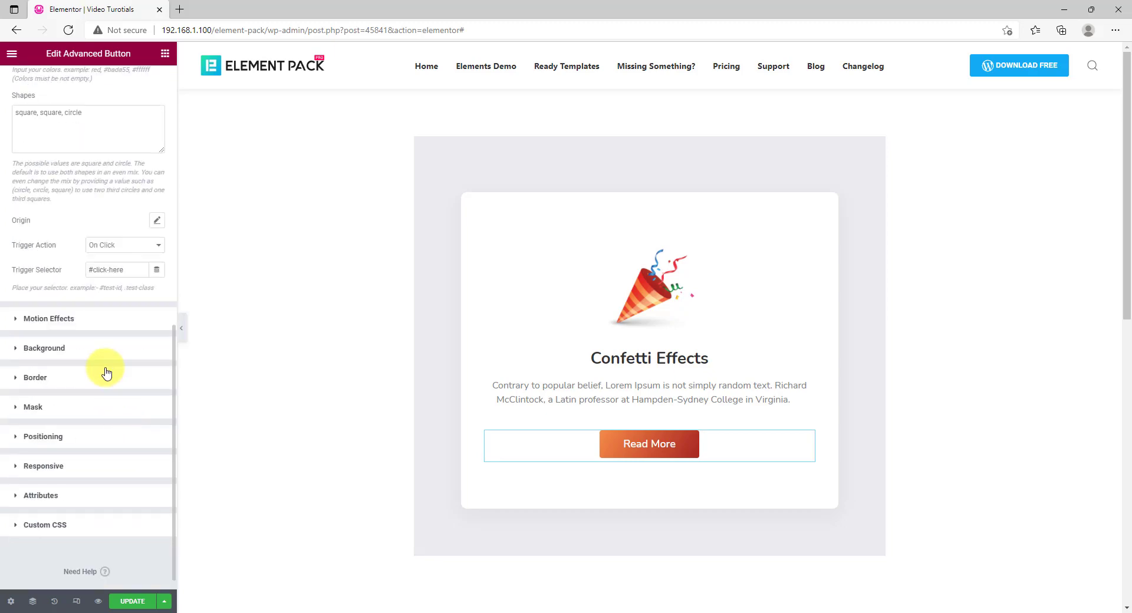
{"action": "scroll", "coordinate": [106, 373], "scroll_direction": "up", "scroll_amount": 1}
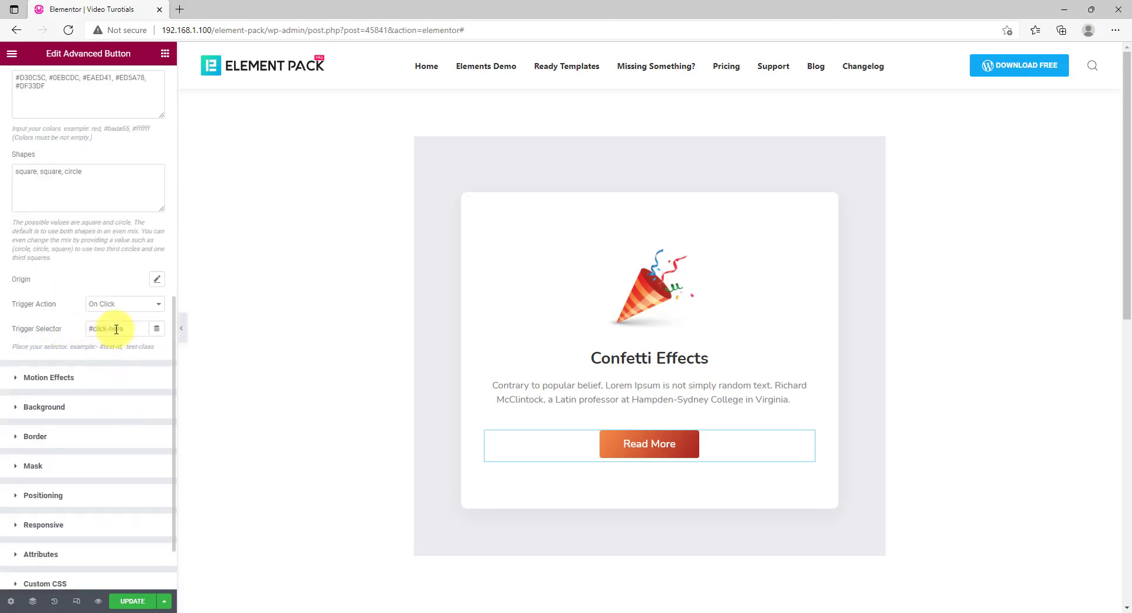
Test the click trigger on Read More, then switch Trigger Action to On Hover and test it.
{"action": "left_click", "coordinate": [661, 452]}
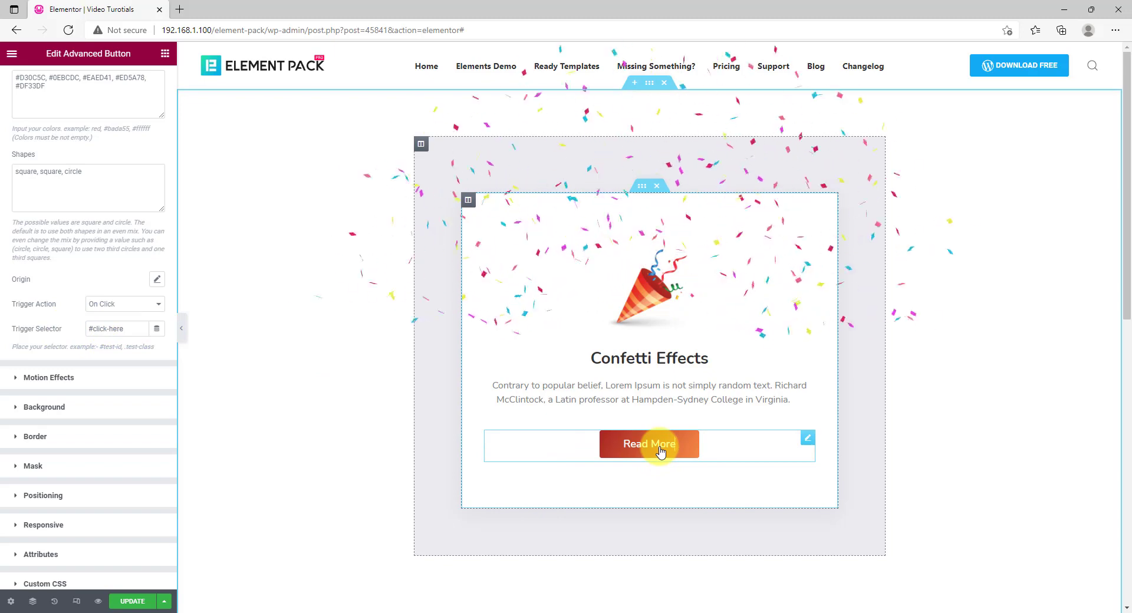
{"action": "left_click", "coordinate": [125, 306]}
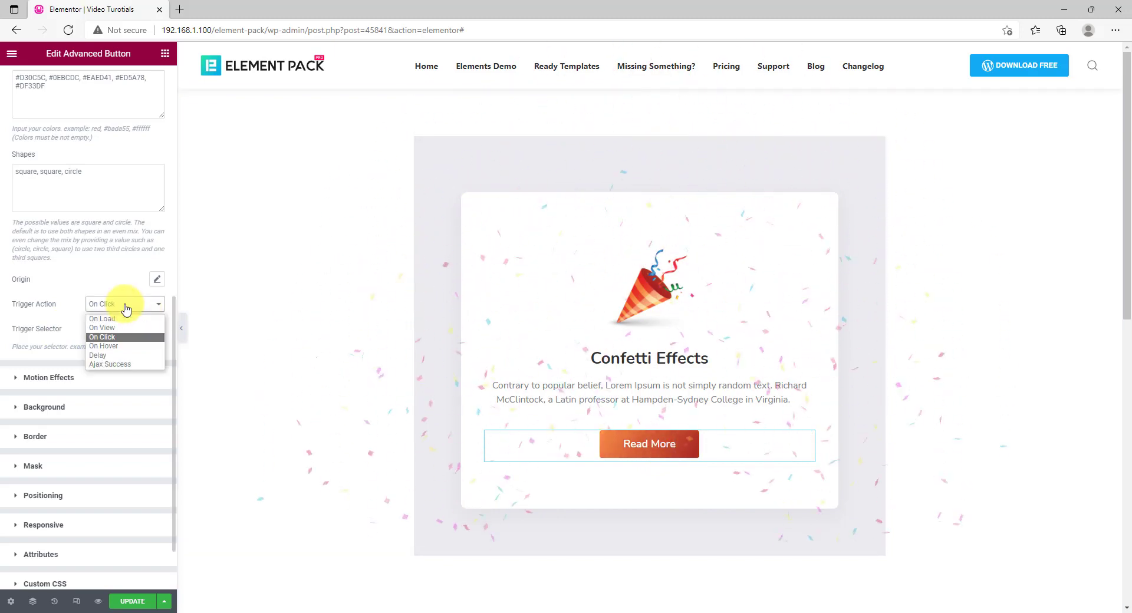
{"action": "left_click", "coordinate": [115, 346]}
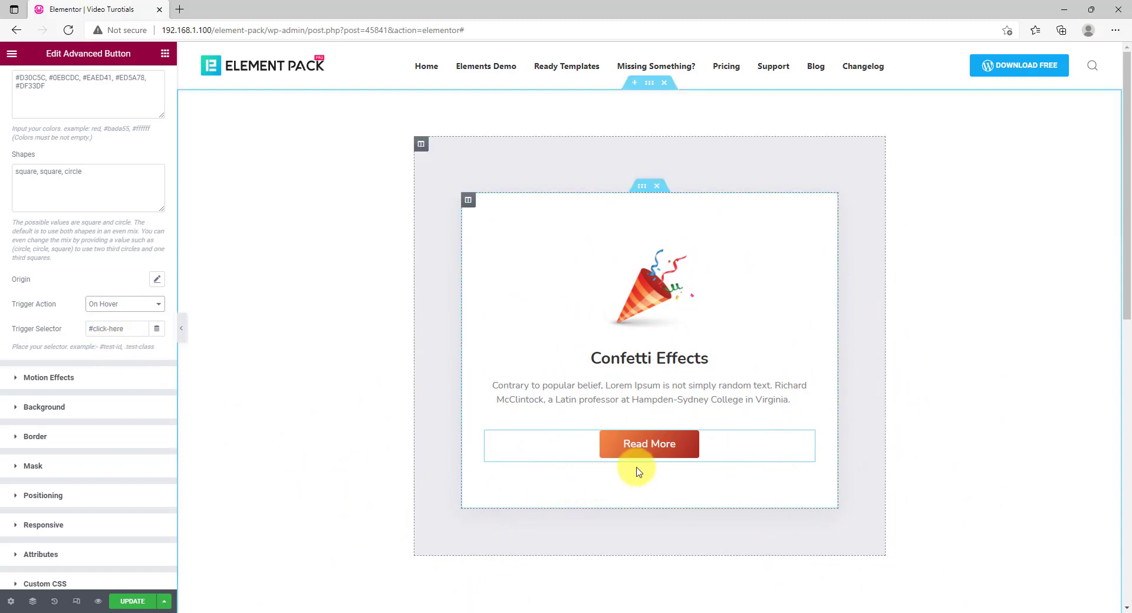
{"action": "mouse_move", "coordinate": [649, 458]}
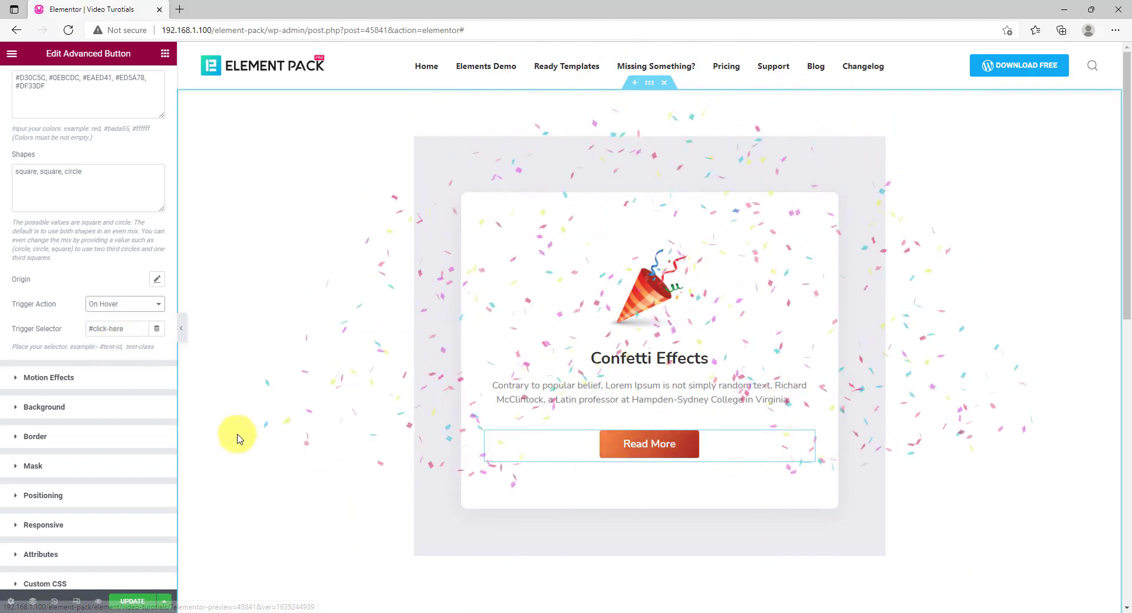
Try the 3000 ms Delay trigger, then set Trigger Action to Ajax Success.
{"action": "left_click", "coordinate": [121, 305]}
{"action": "left_click", "coordinate": [108, 356]}
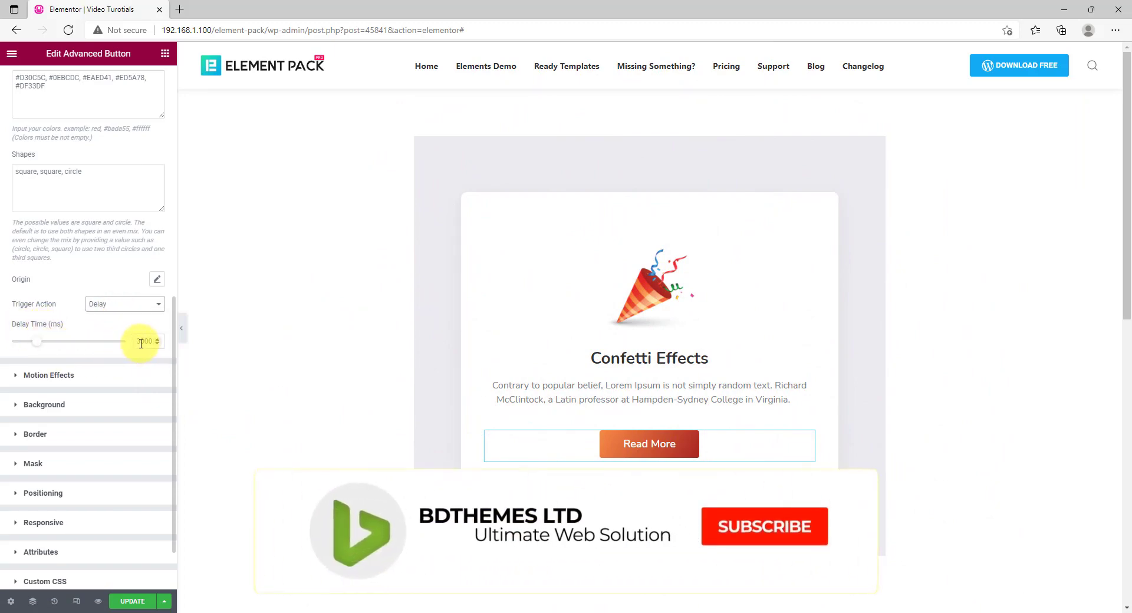
{"action": "left_click", "coordinate": [135, 307]}
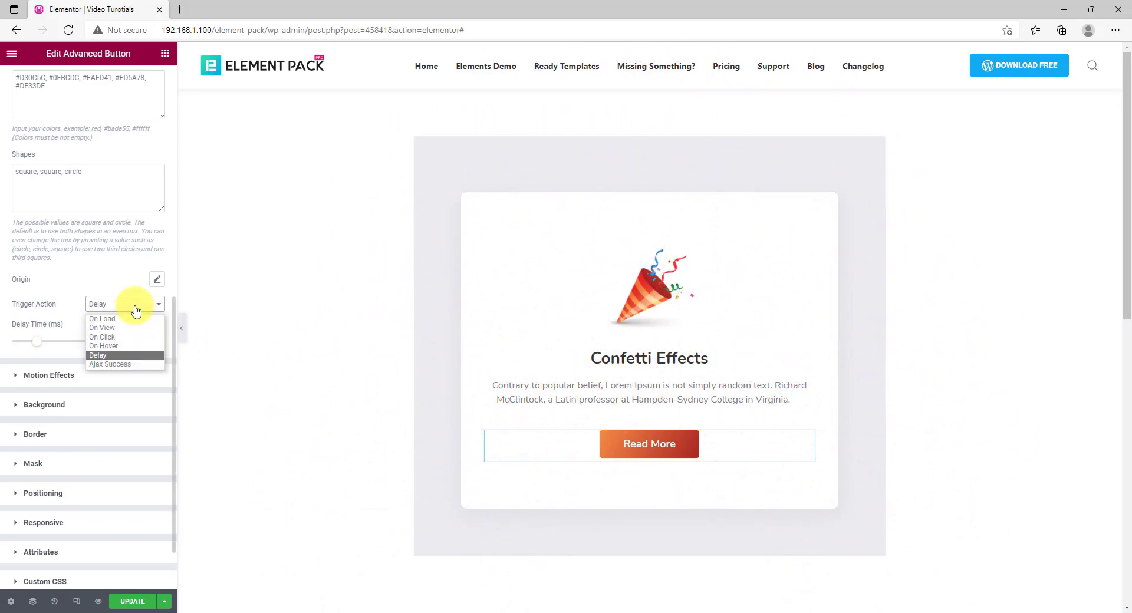
{"action": "left_click", "coordinate": [124, 365]}
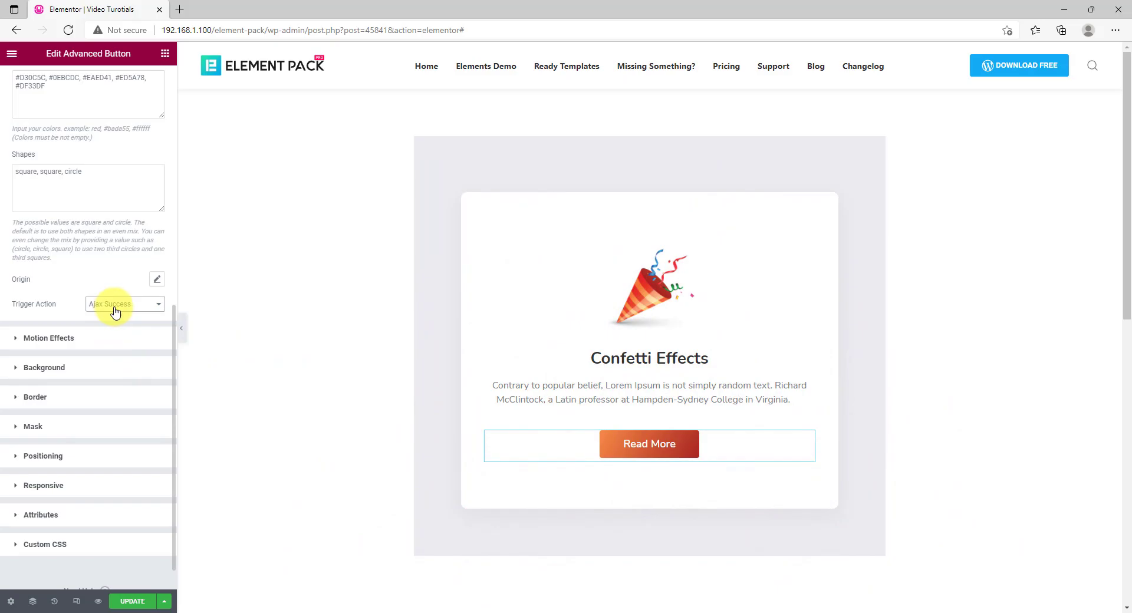